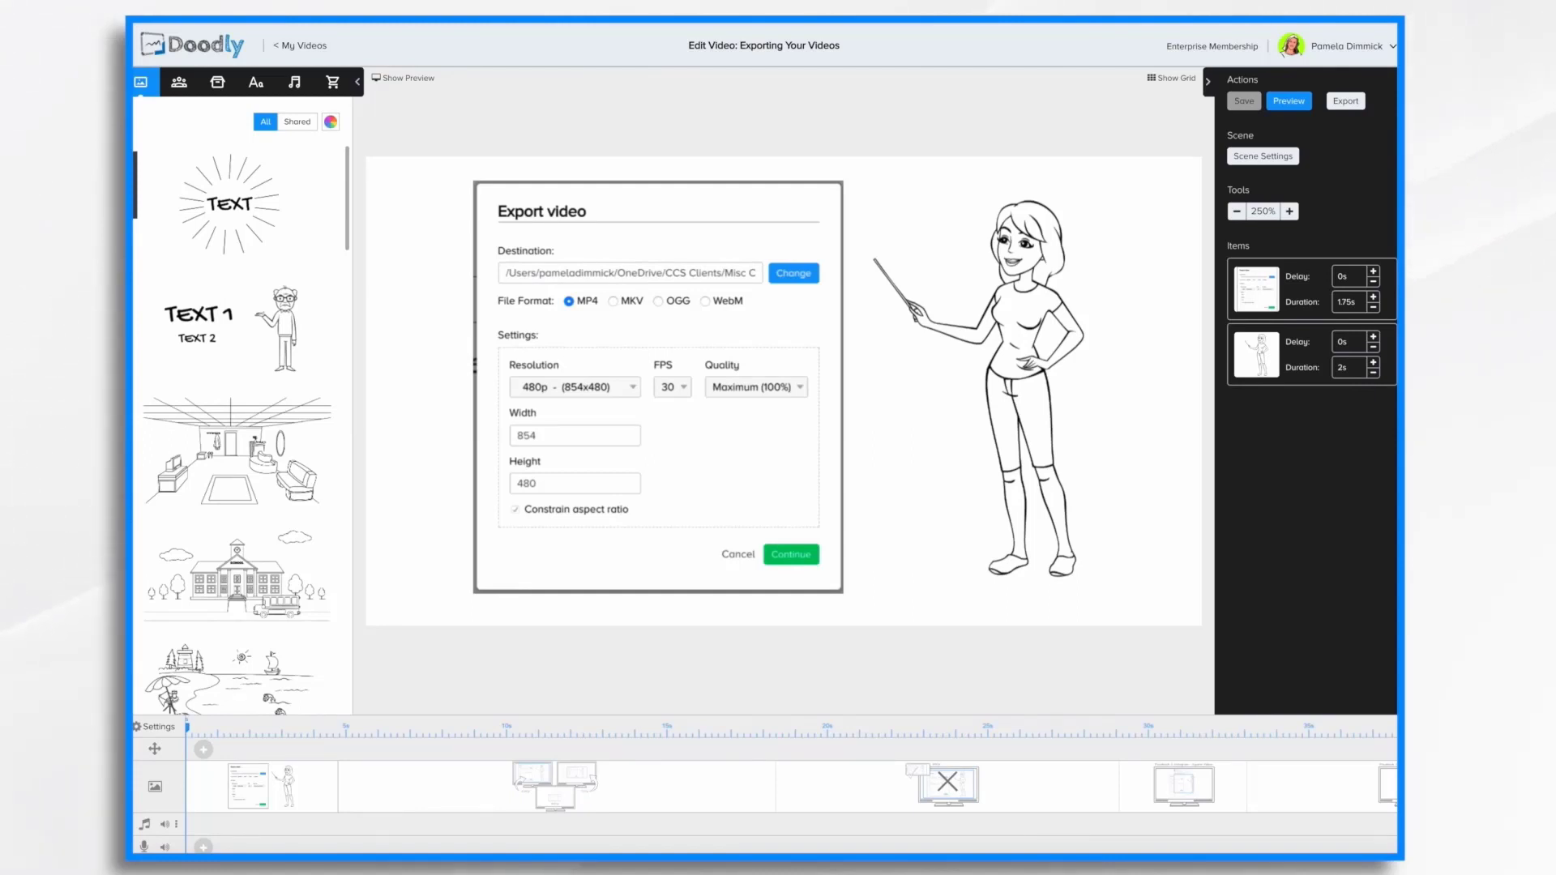
- Check the video Settings resolution list and cancel, leaving it at 480p
{"action": "left_click", "coordinate": [158, 728]}
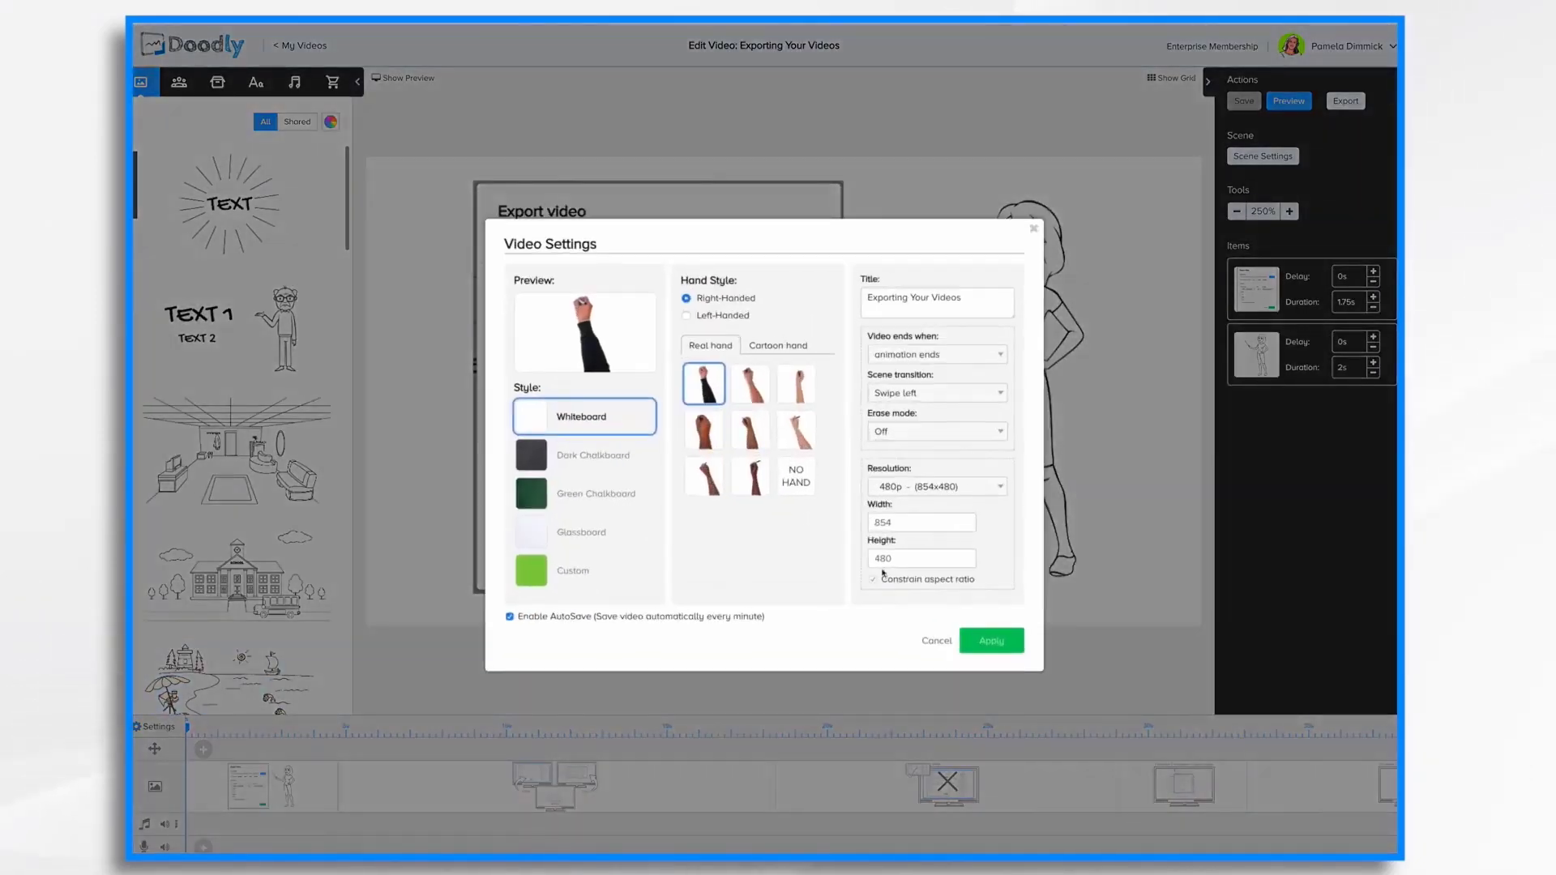
{"action": "left_click", "coordinate": [996, 487]}
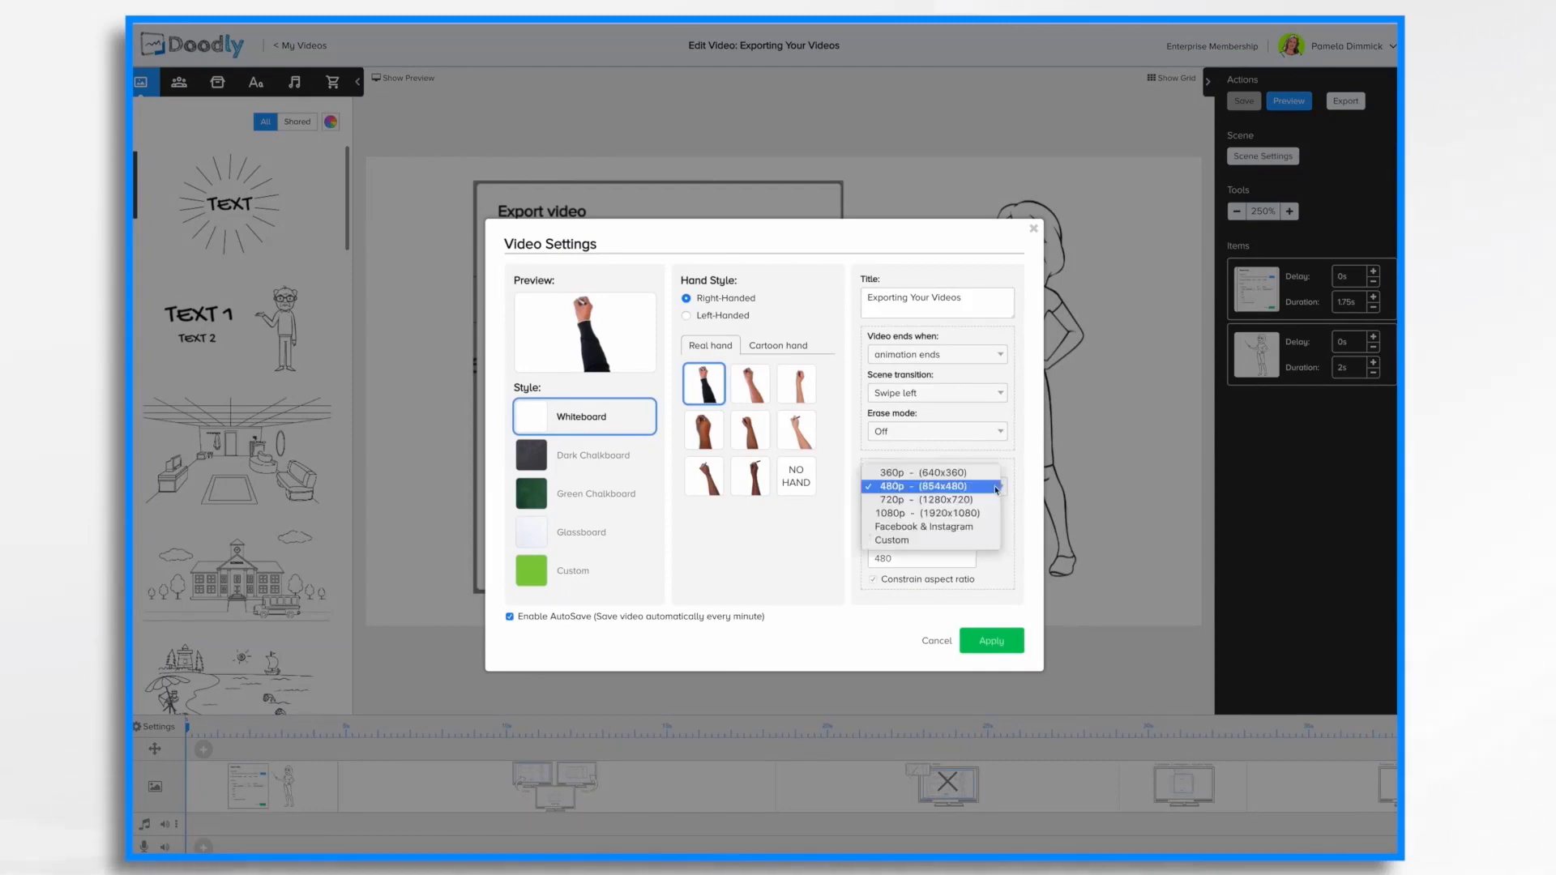
{"action": "left_click", "coordinate": [996, 487]}
{"action": "left_click", "coordinate": [936, 641]}
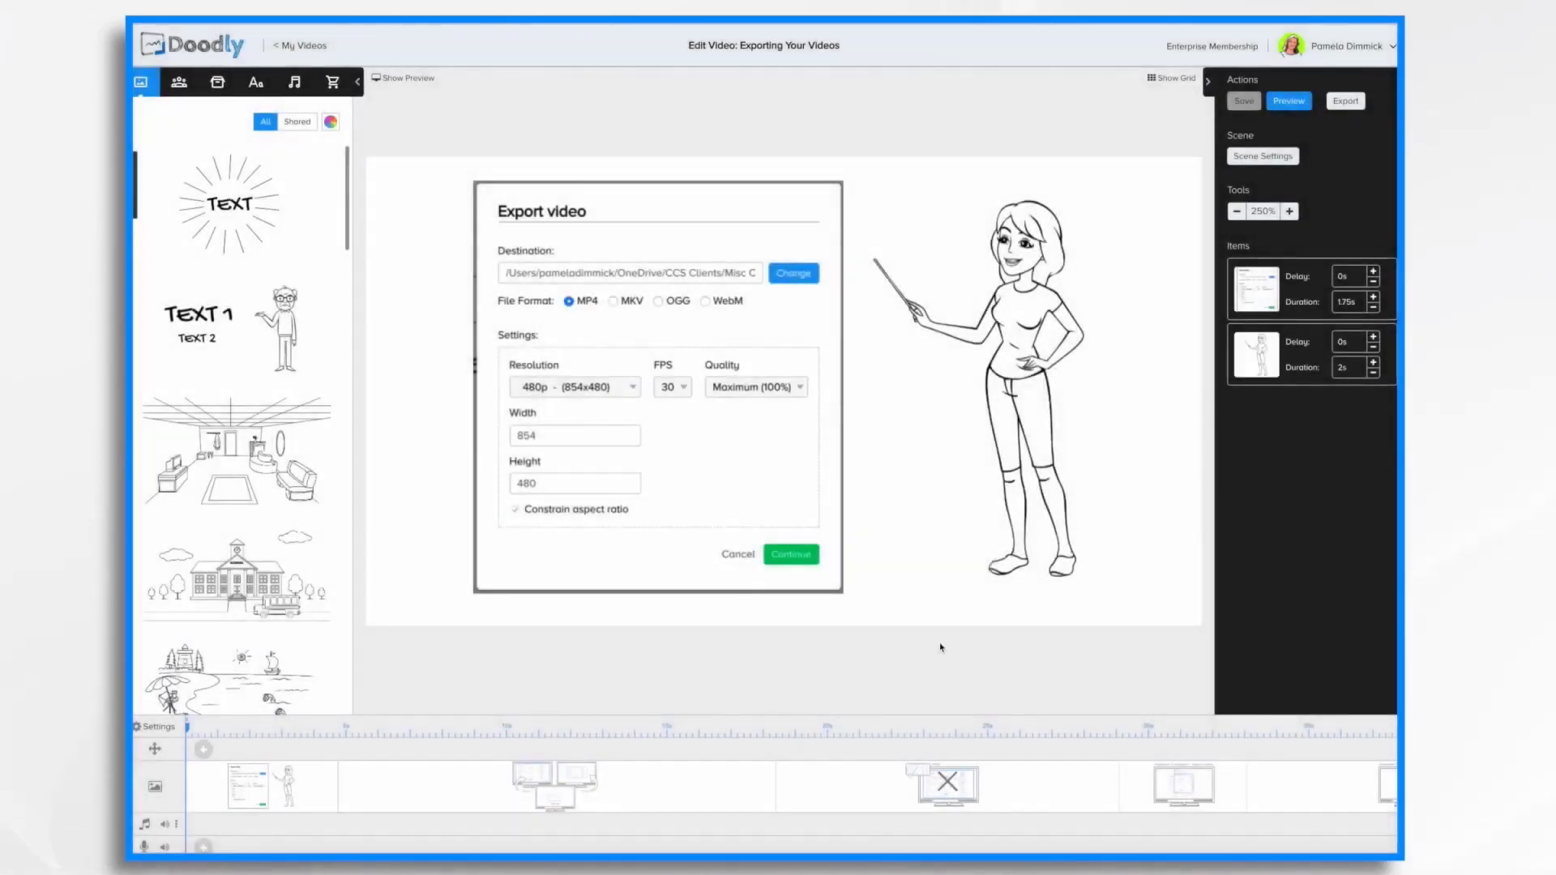
- Pick 1080p in the Export dialog's Resolution list, then cancel the export
{"action": "left_click", "coordinate": [1353, 103]}
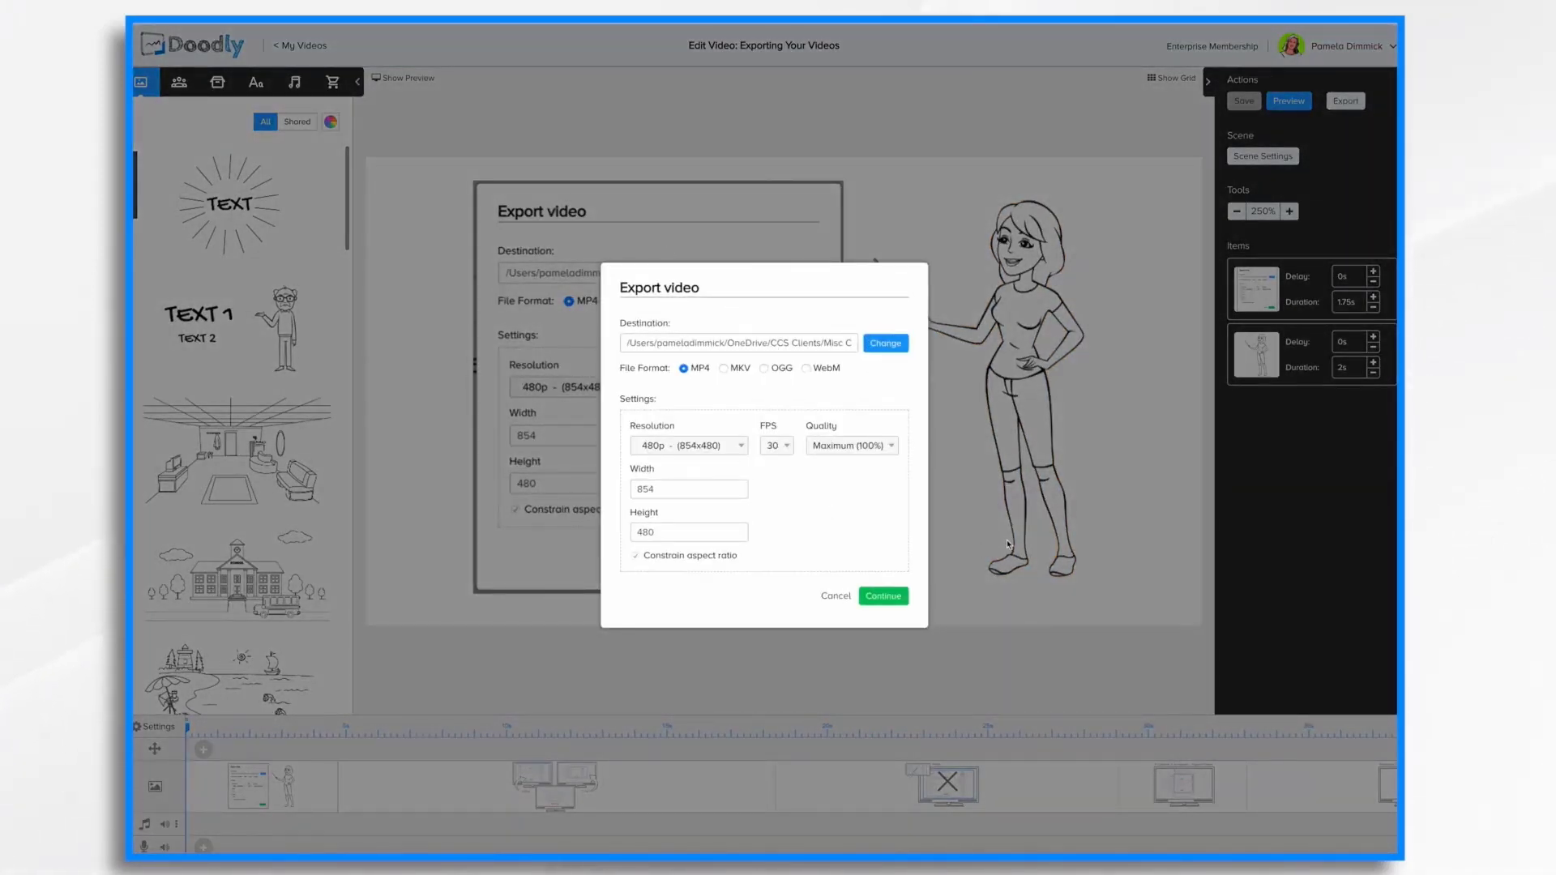
{"action": "left_click", "coordinate": [738, 447]}
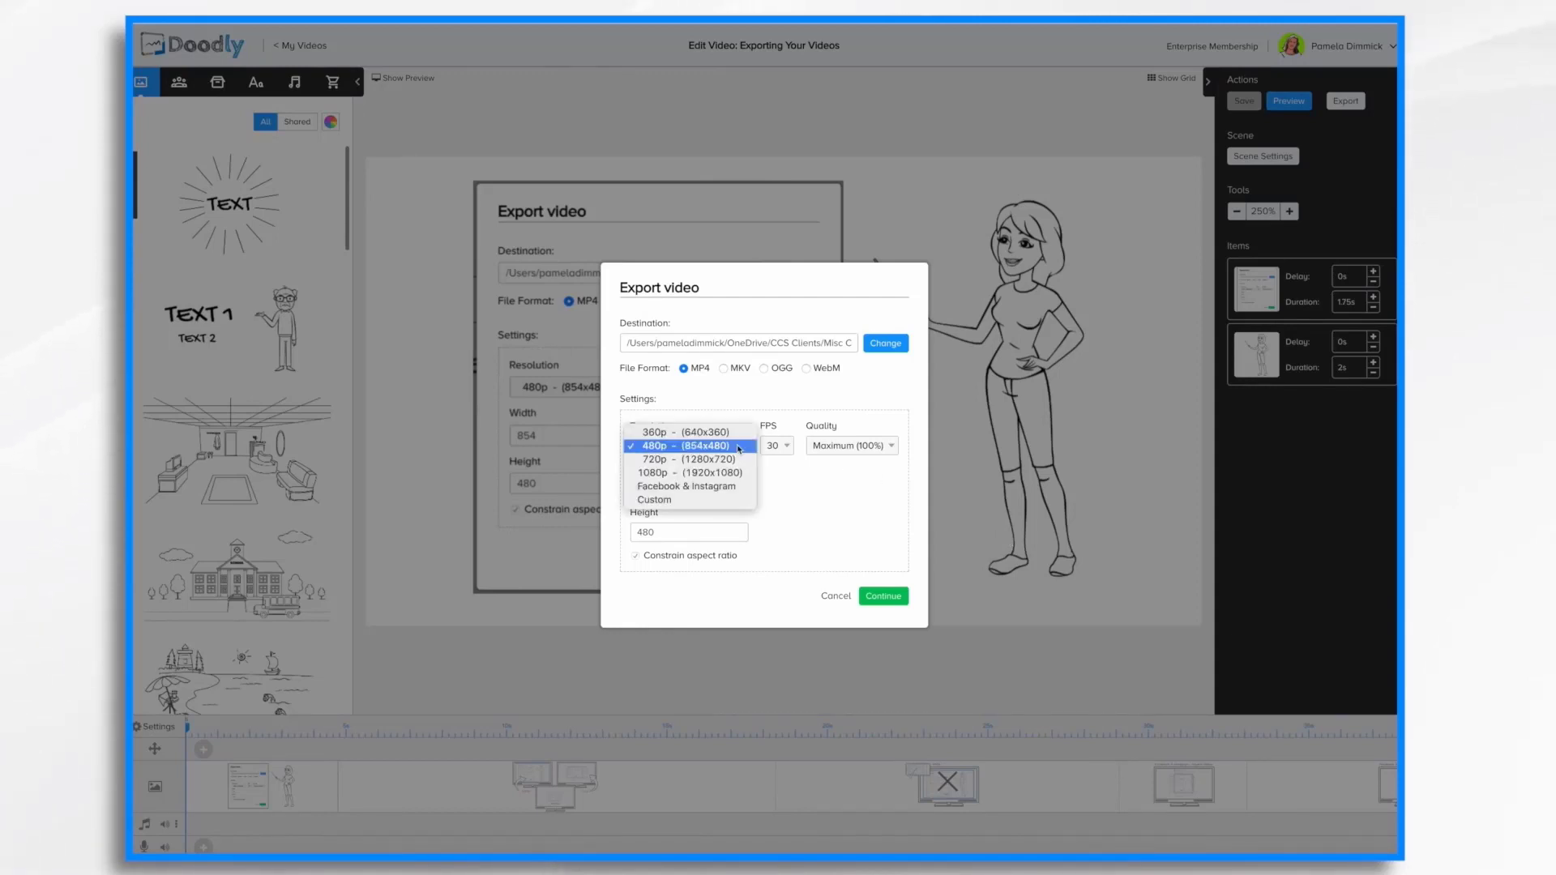
{"action": "left_click", "coordinate": [738, 473]}
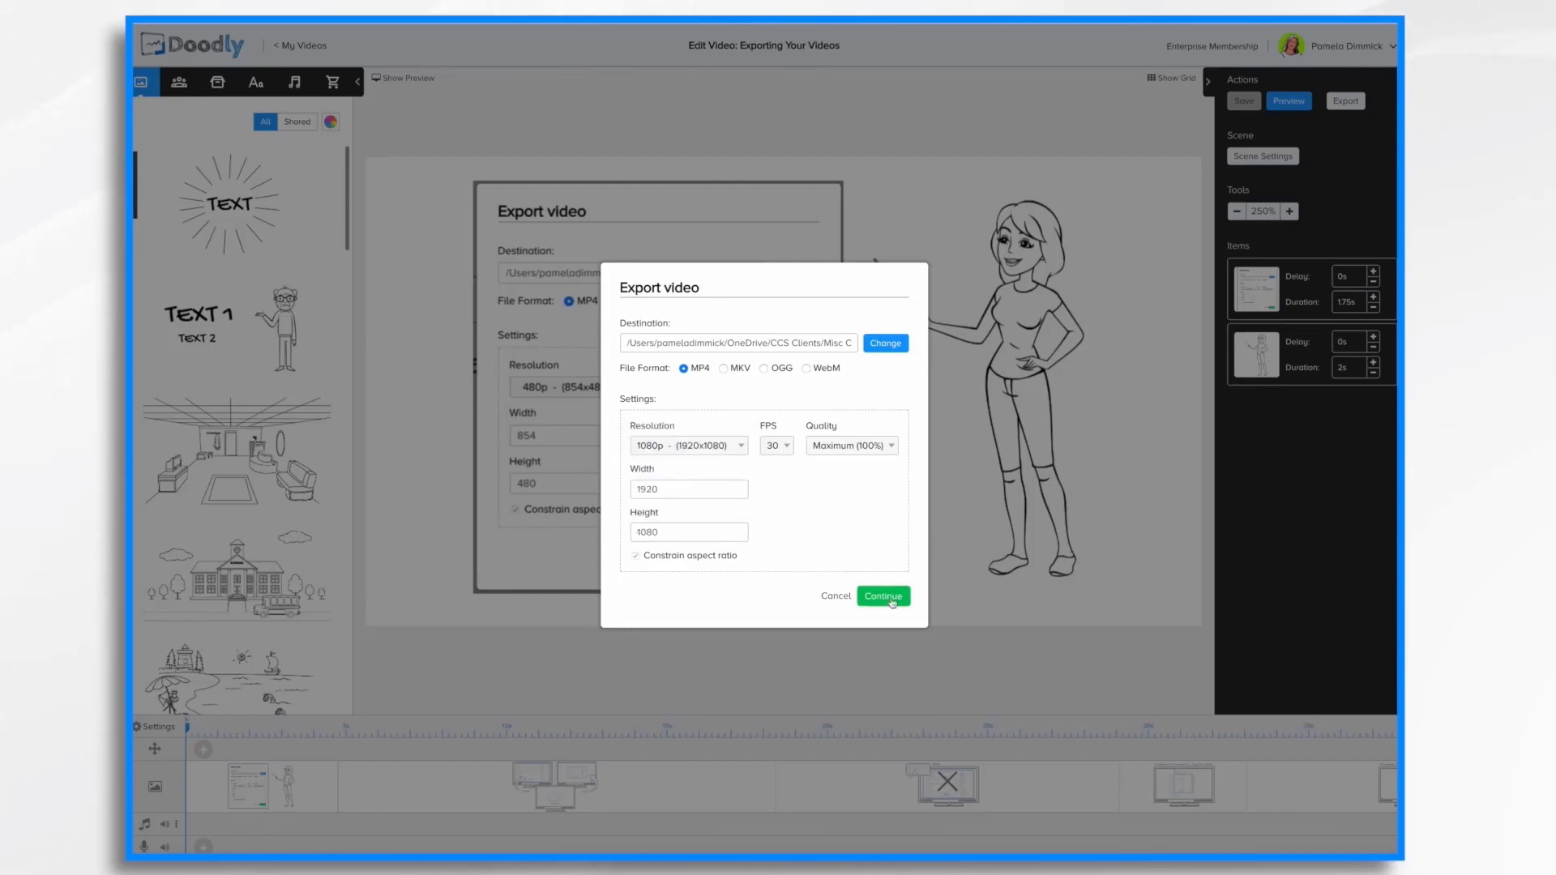
{"action": "left_click", "coordinate": [835, 597]}
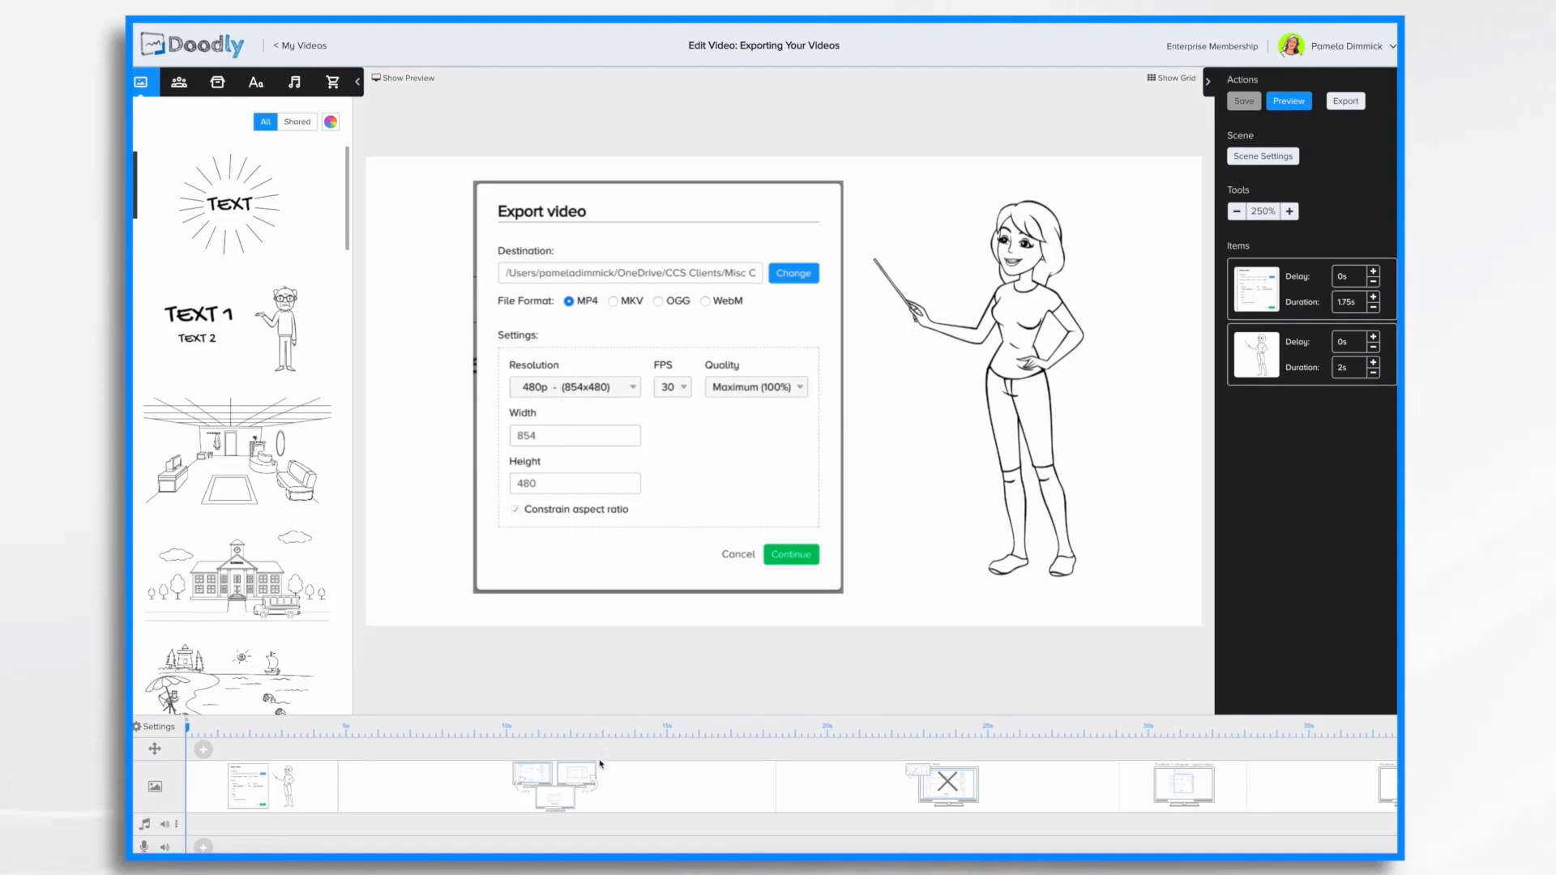
- Select the timeline scene with three monitors labelled 1080p, 720p and 480p
{"action": "left_click", "coordinate": [609, 803]}
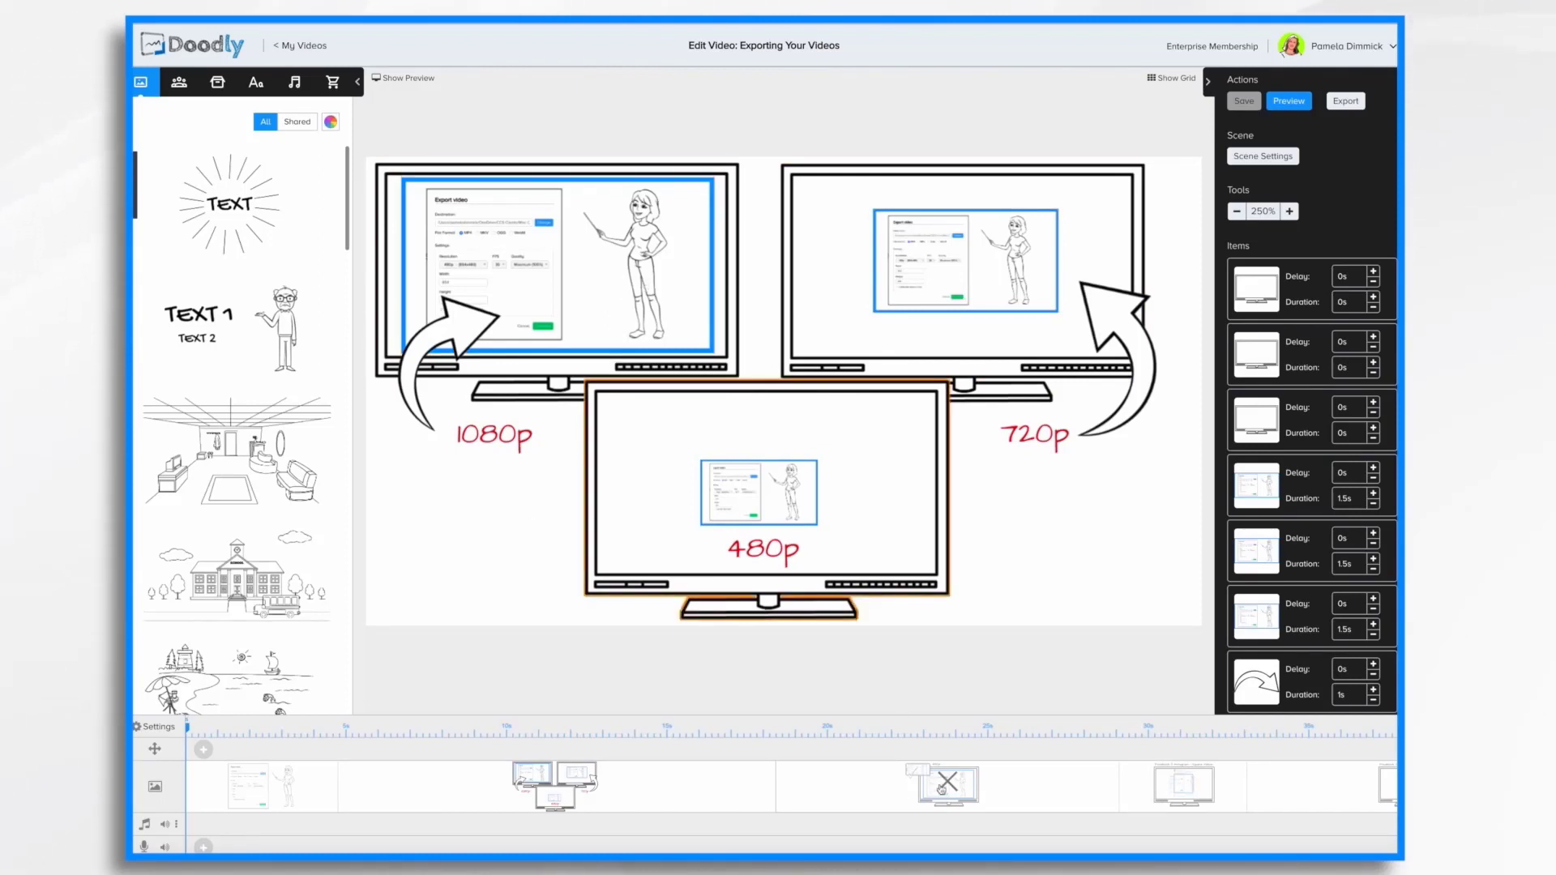
- Step through the crossed-out 480p and three-monitor scenes to the Facebook & Instagram scene
{"action": "left_click", "coordinate": [948, 784]}
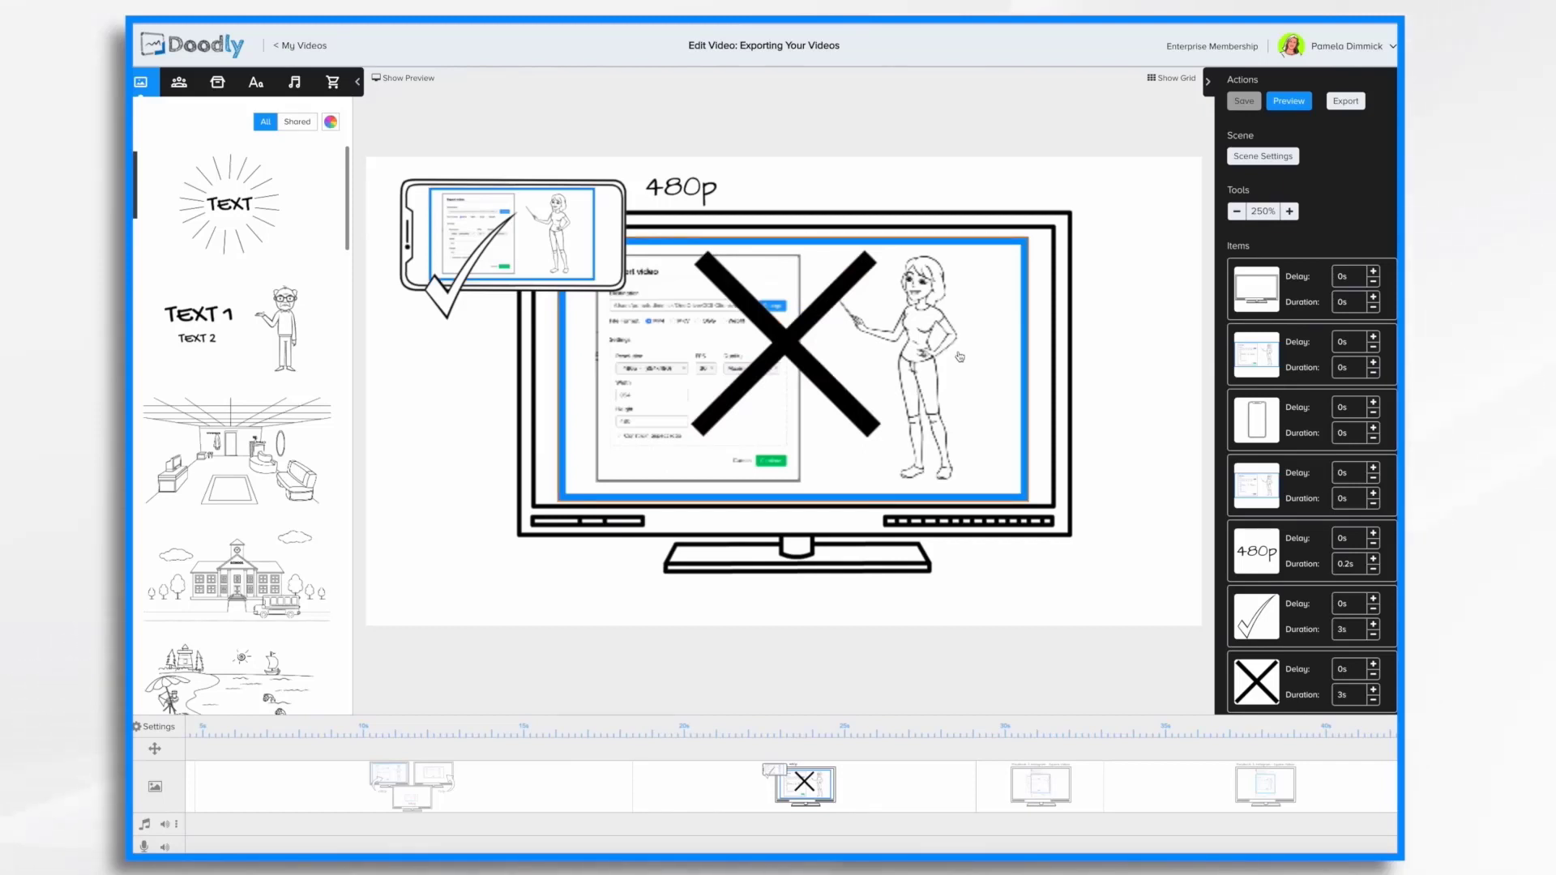
{"action": "left_click", "coordinate": [478, 791]}
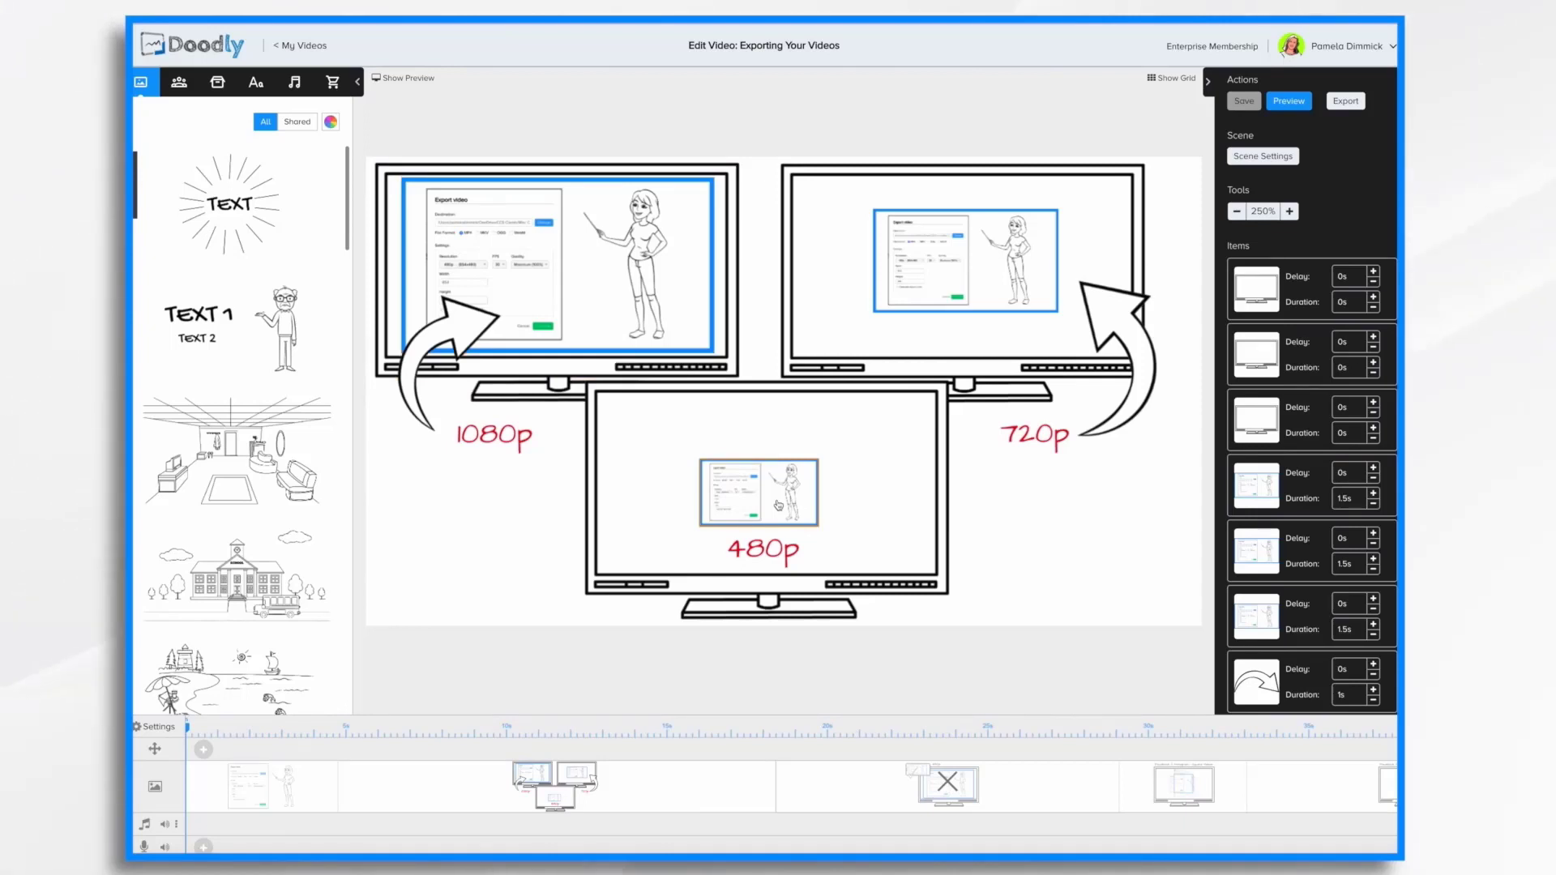
{"action": "left_click", "coordinate": [1172, 802]}
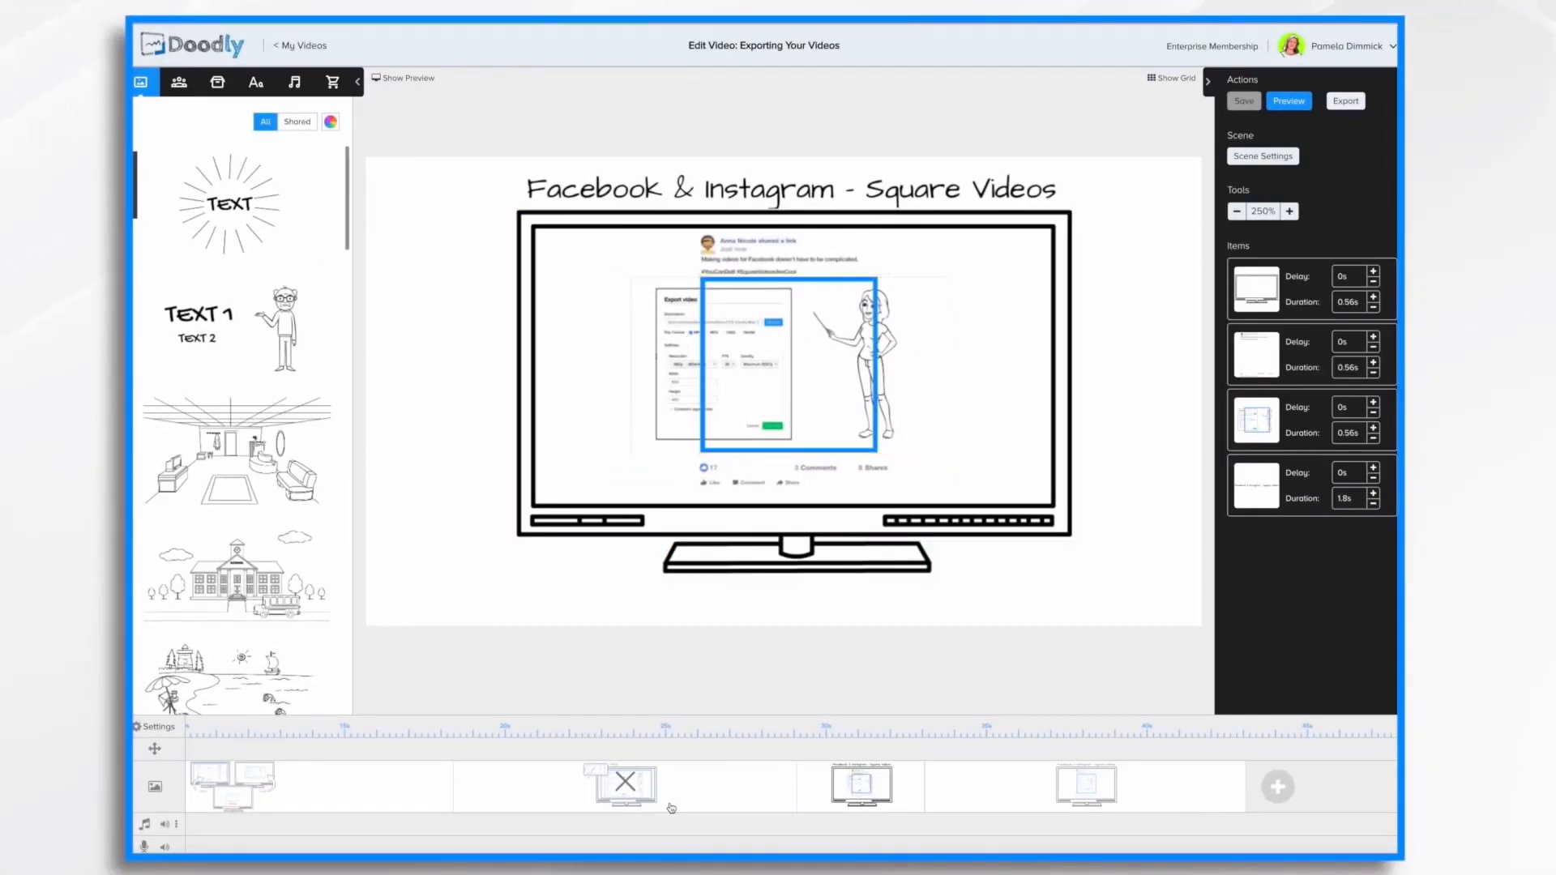
- From the first scene, set the video resolution to Facebook & Instagram 1000×1000 and apply
{"action": "scroll", "coordinate": [671, 808], "scroll_direction": "left", "scroll_amount": 5}
{"action": "left_click", "coordinate": [278, 800]}
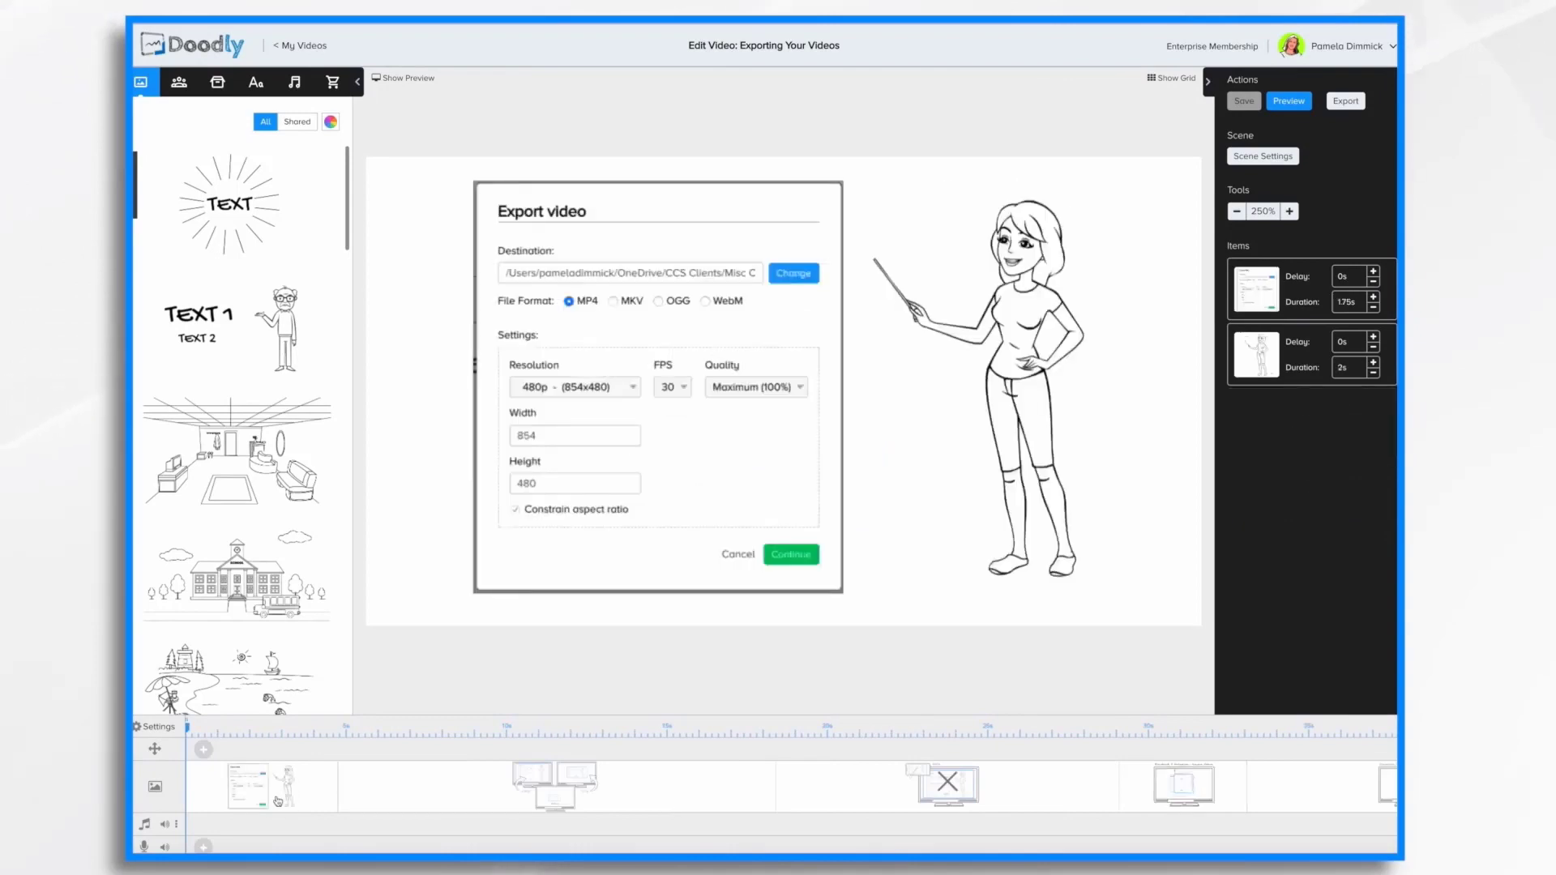
{"action": "left_click", "coordinate": [156, 728]}
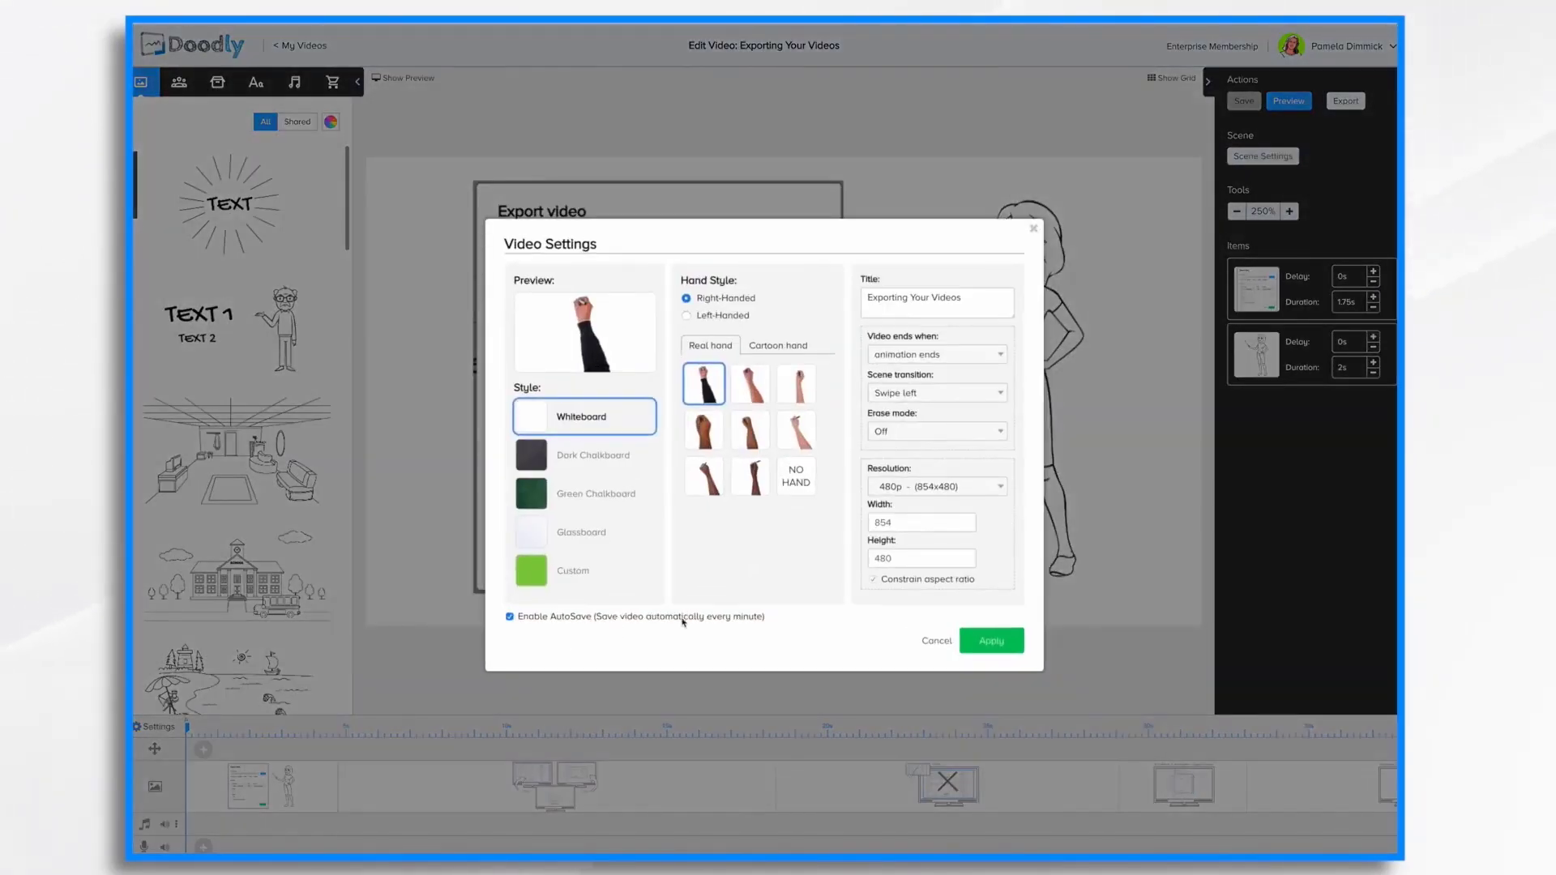
{"action": "left_click", "coordinate": [989, 488]}
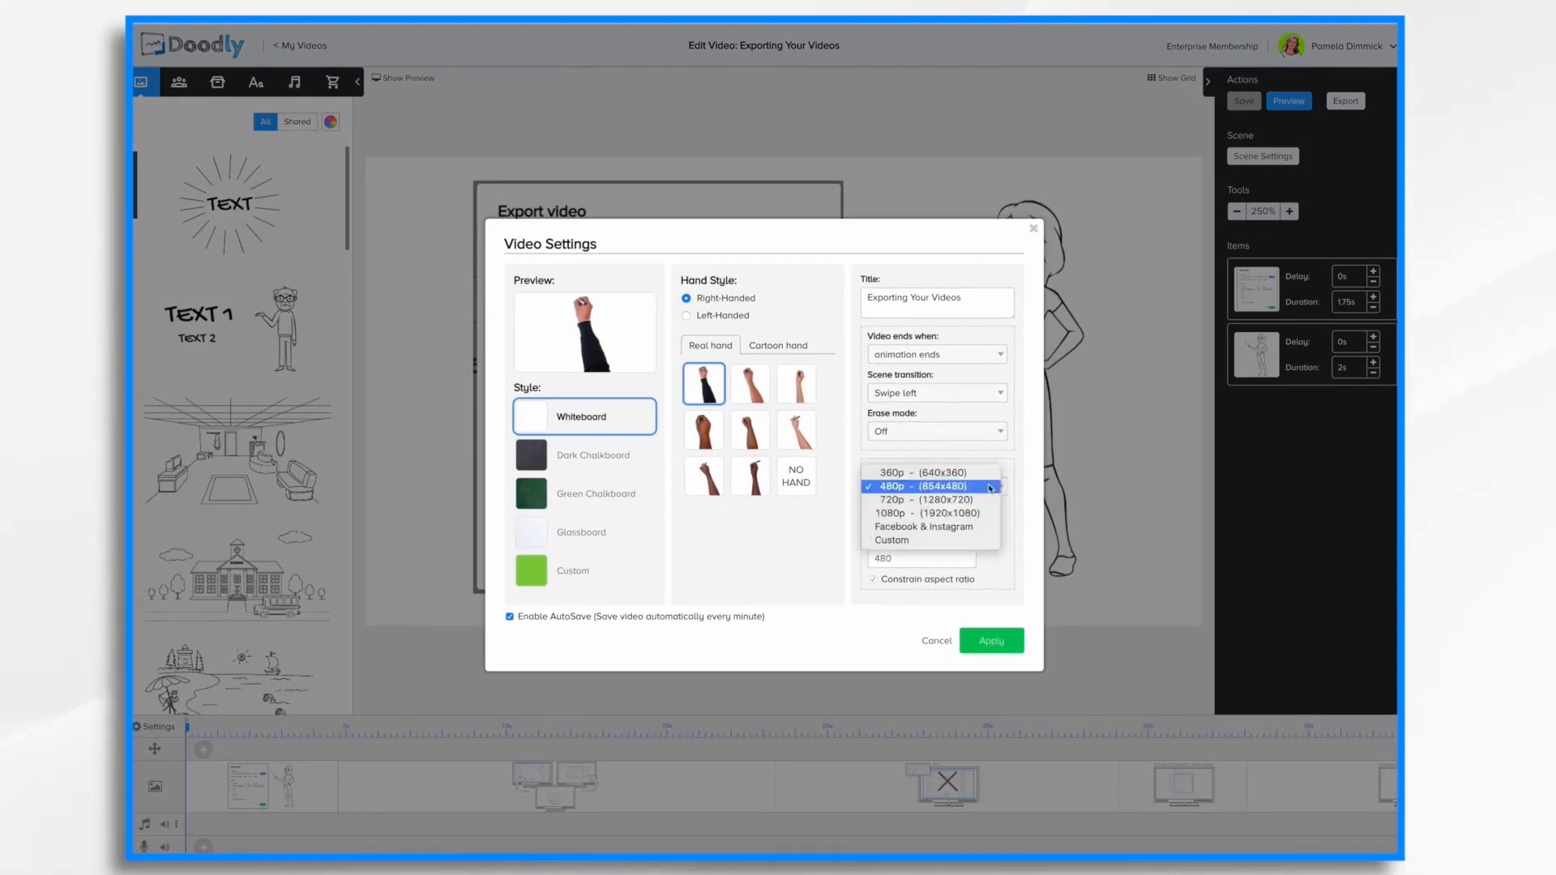
{"action": "left_click", "coordinate": [973, 535]}
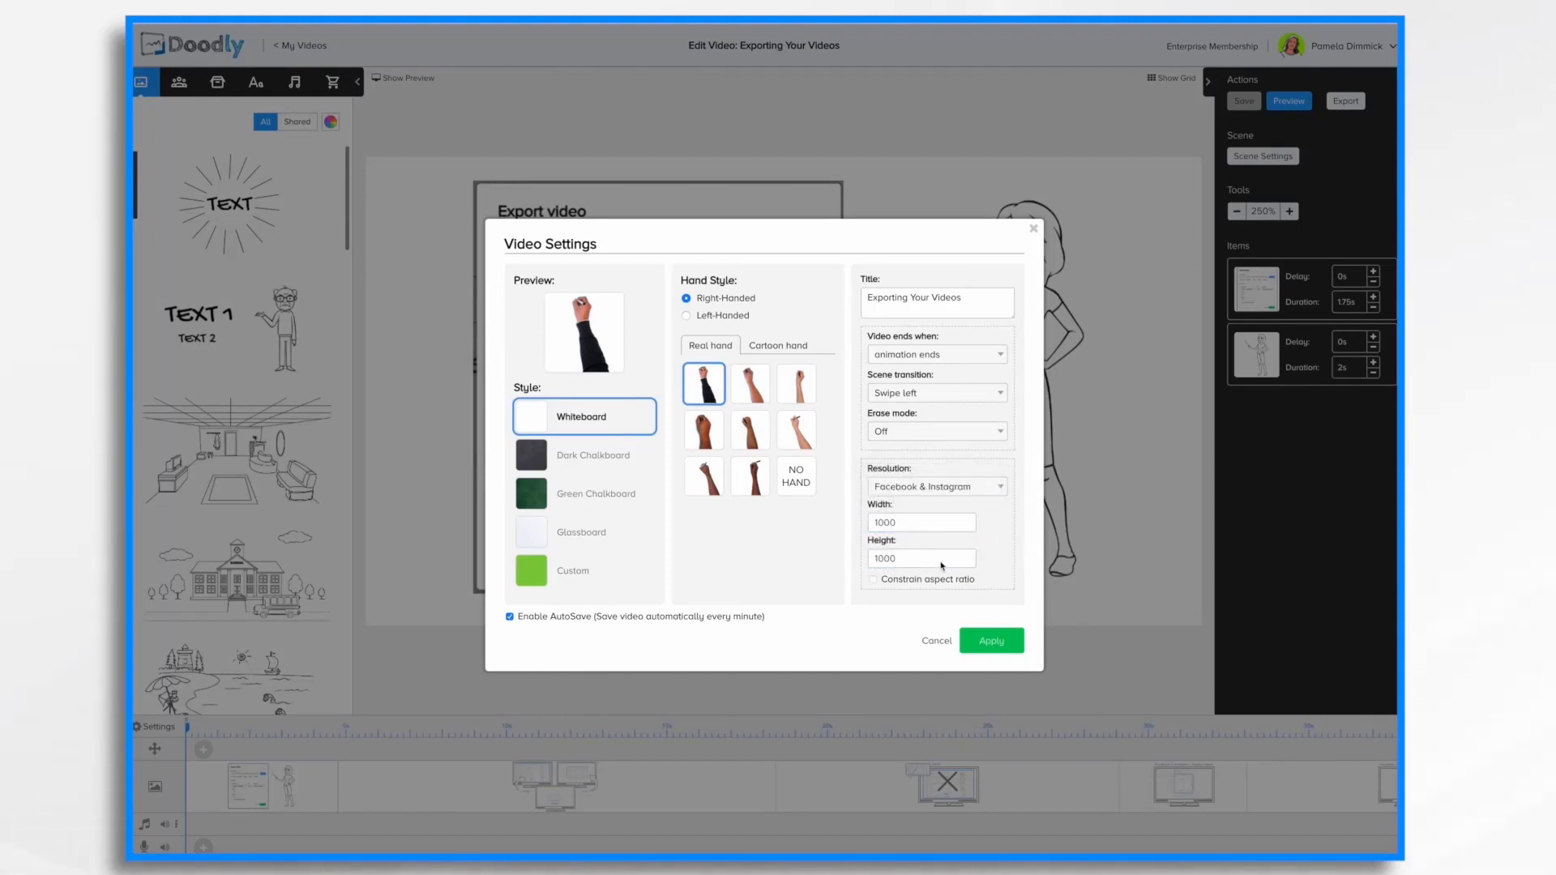
{"action": "left_click", "coordinate": [997, 640]}
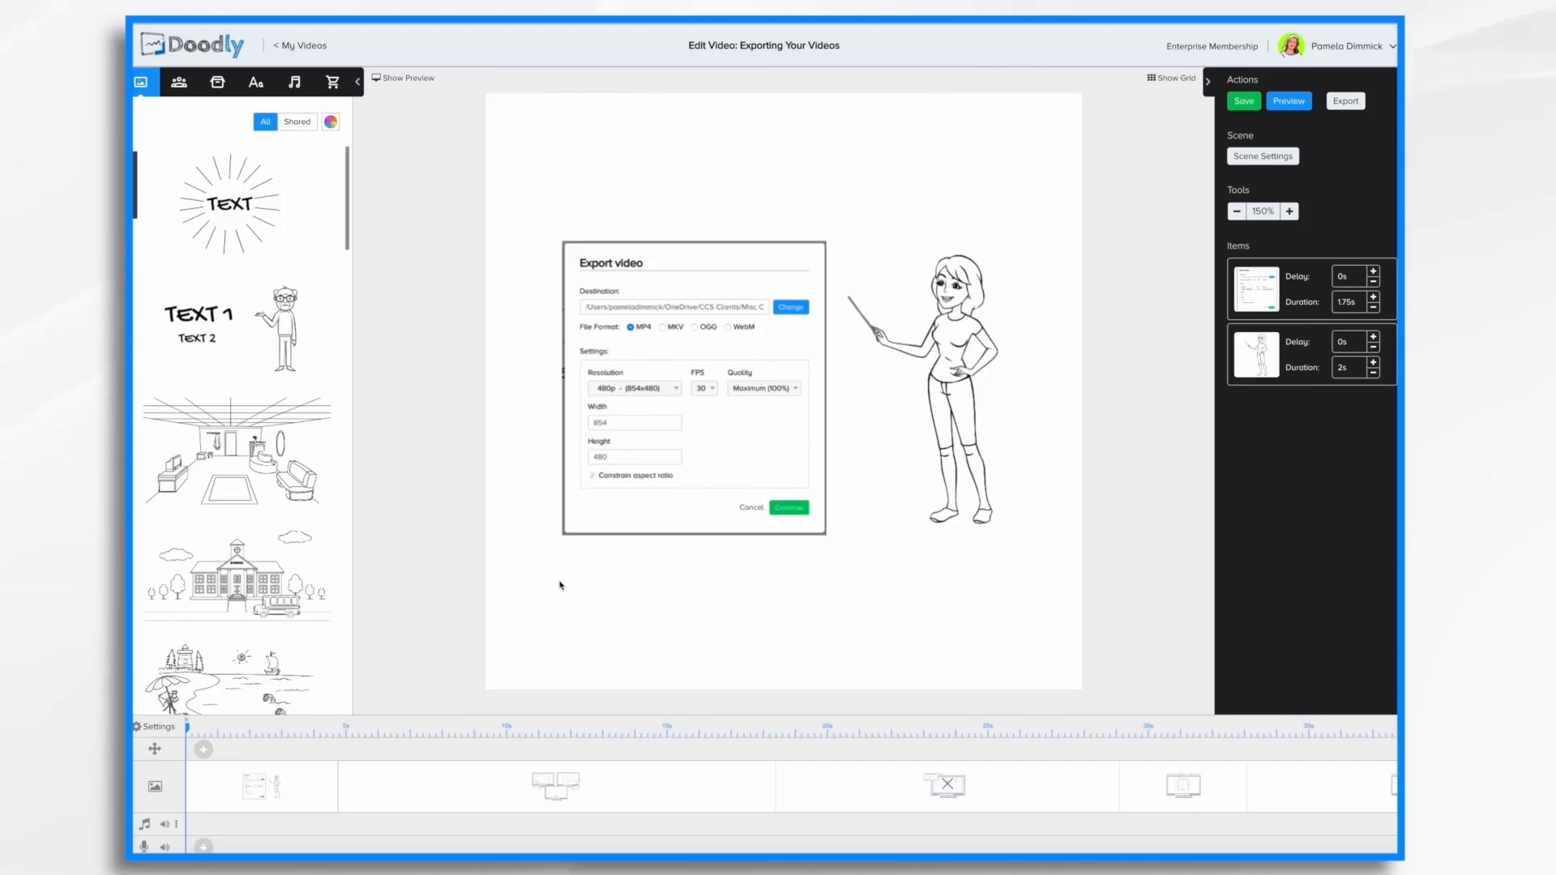
{"action": "left_click", "coordinate": [768, 406]}
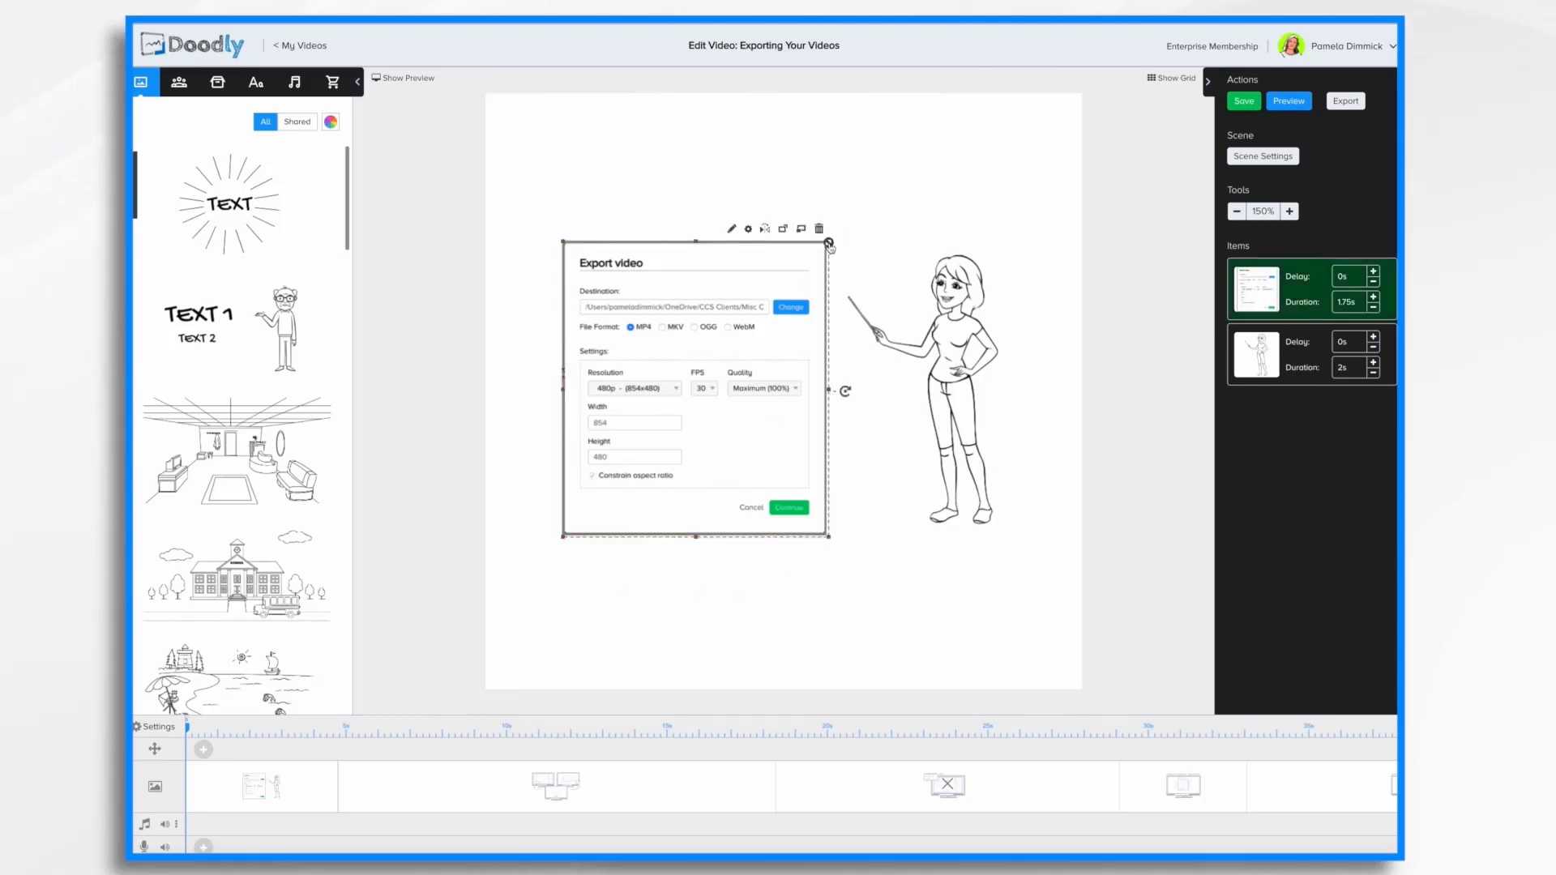
{"action": "left_click_drag", "start_coordinate": [828, 243], "coordinate": [969, 76]}
{"action": "left_click_drag", "start_coordinate": [768, 219], "coordinate": [716, 305]}
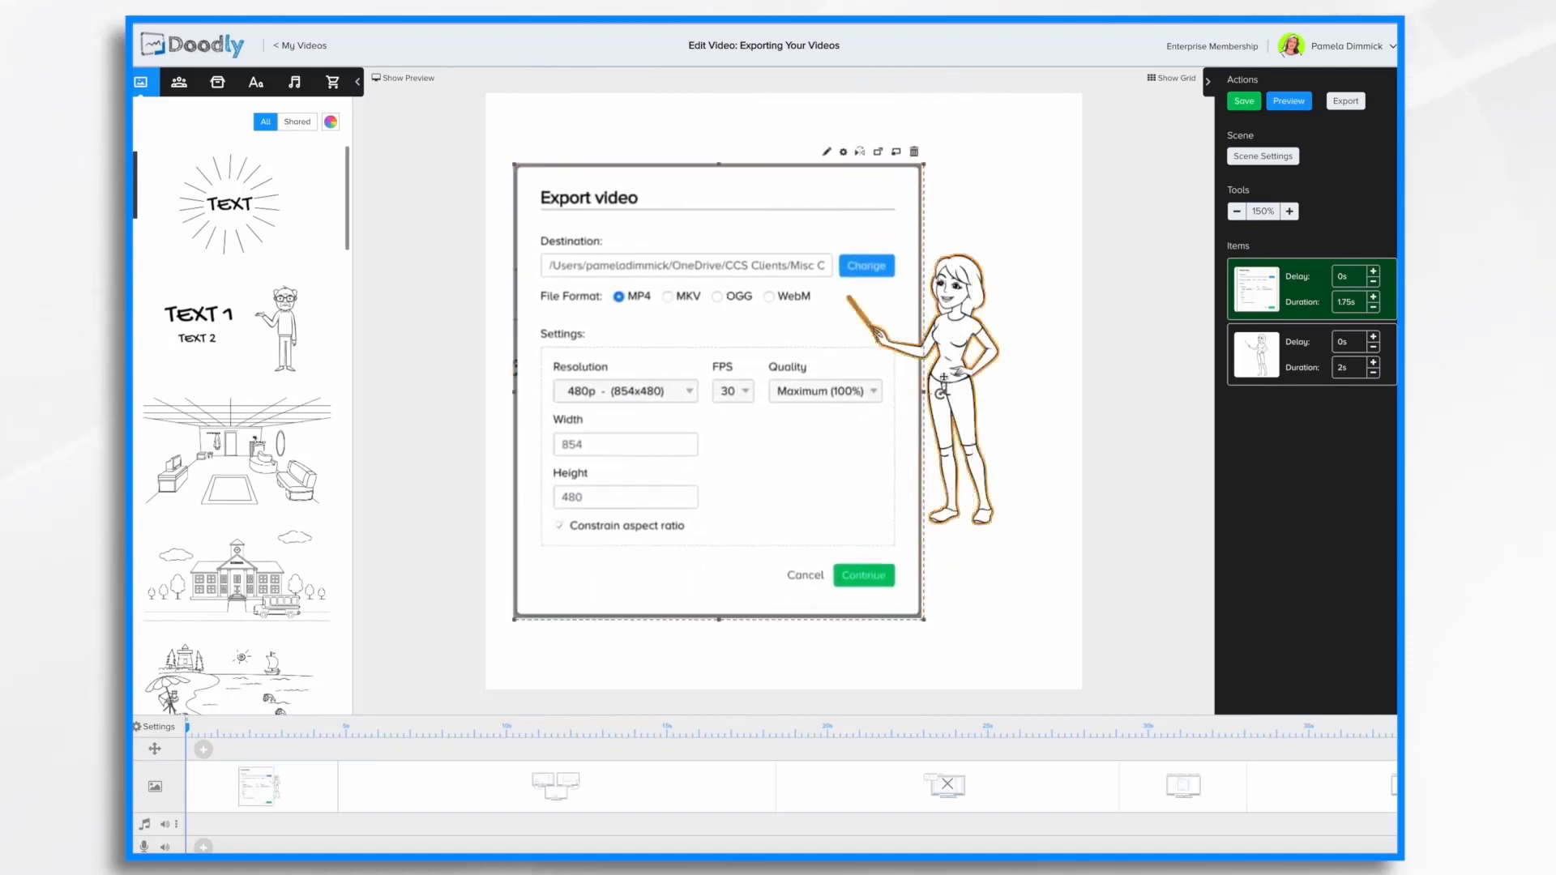
{"action": "left_click", "coordinate": [944, 377]}
{"action": "left_click_drag", "start_coordinate": [1015, 244], "coordinate": [1104, 96]}
{"action": "left_click_drag", "start_coordinate": [1017, 231], "coordinate": [998, 329]}
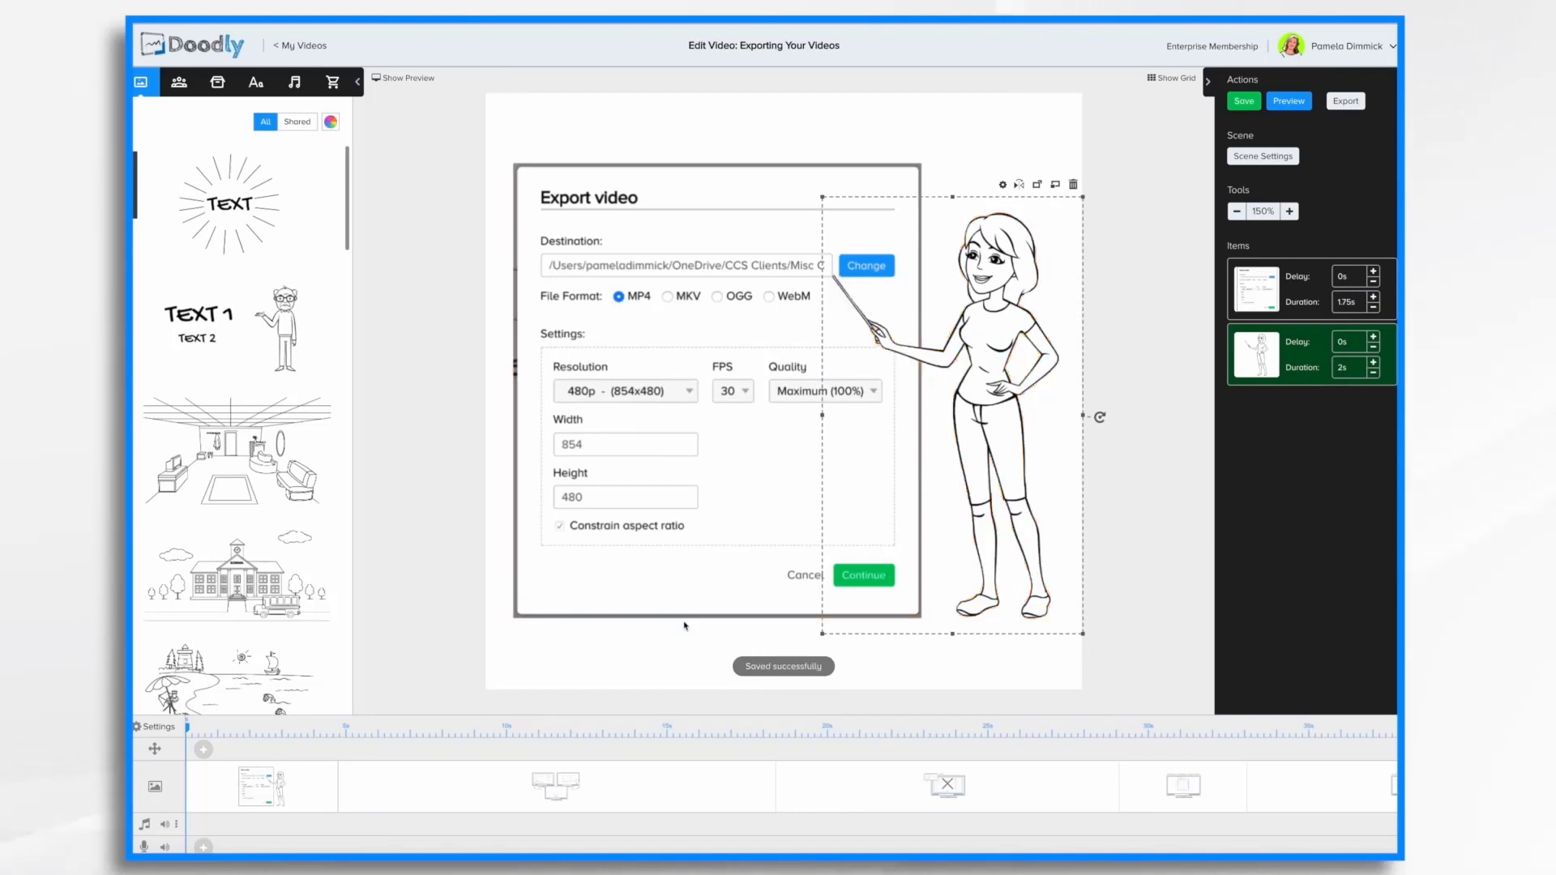
{"action": "left_click", "coordinate": [659, 646]}
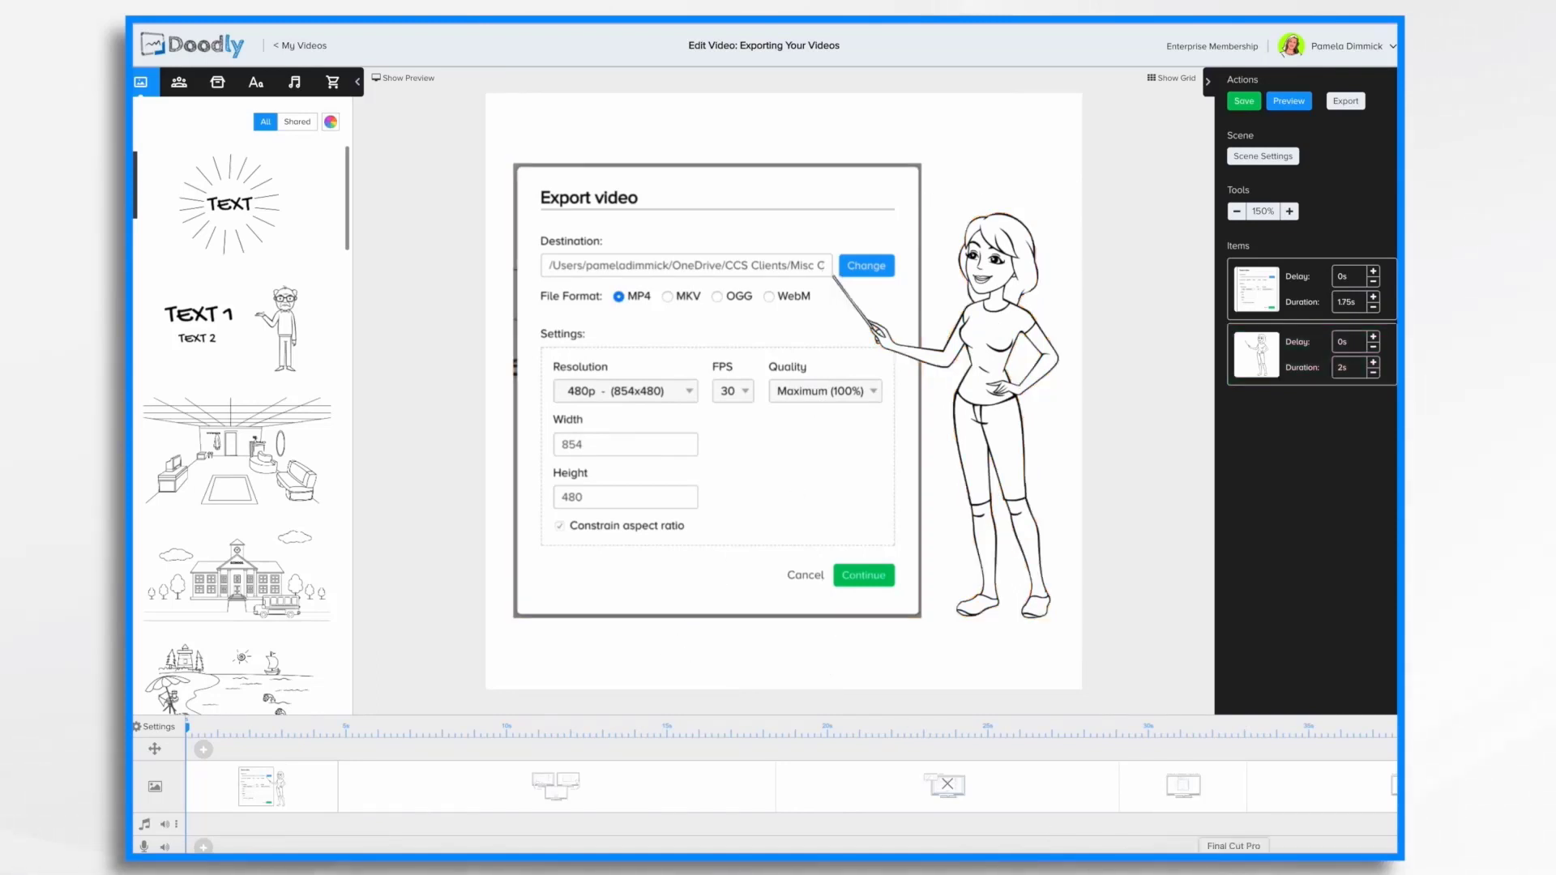
{"action": "scroll", "coordinate": [1232, 782], "scroll_direction": "right", "scroll_amount": 3}
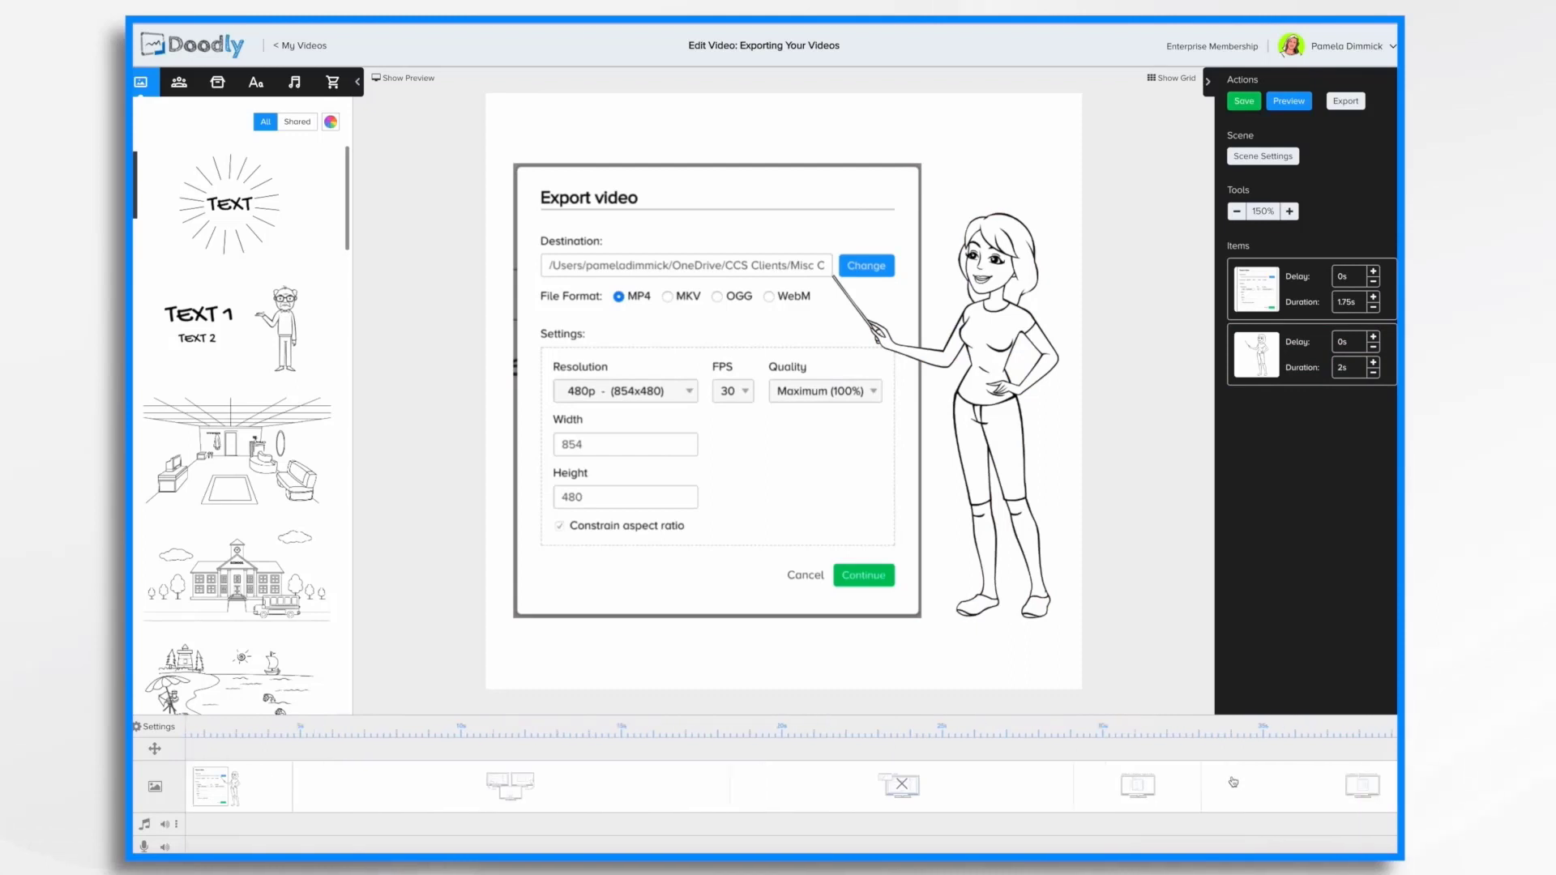
- View the Facebook & Instagram square-videos scene and select its TV graphic
{"action": "left_click", "coordinate": [1040, 791]}
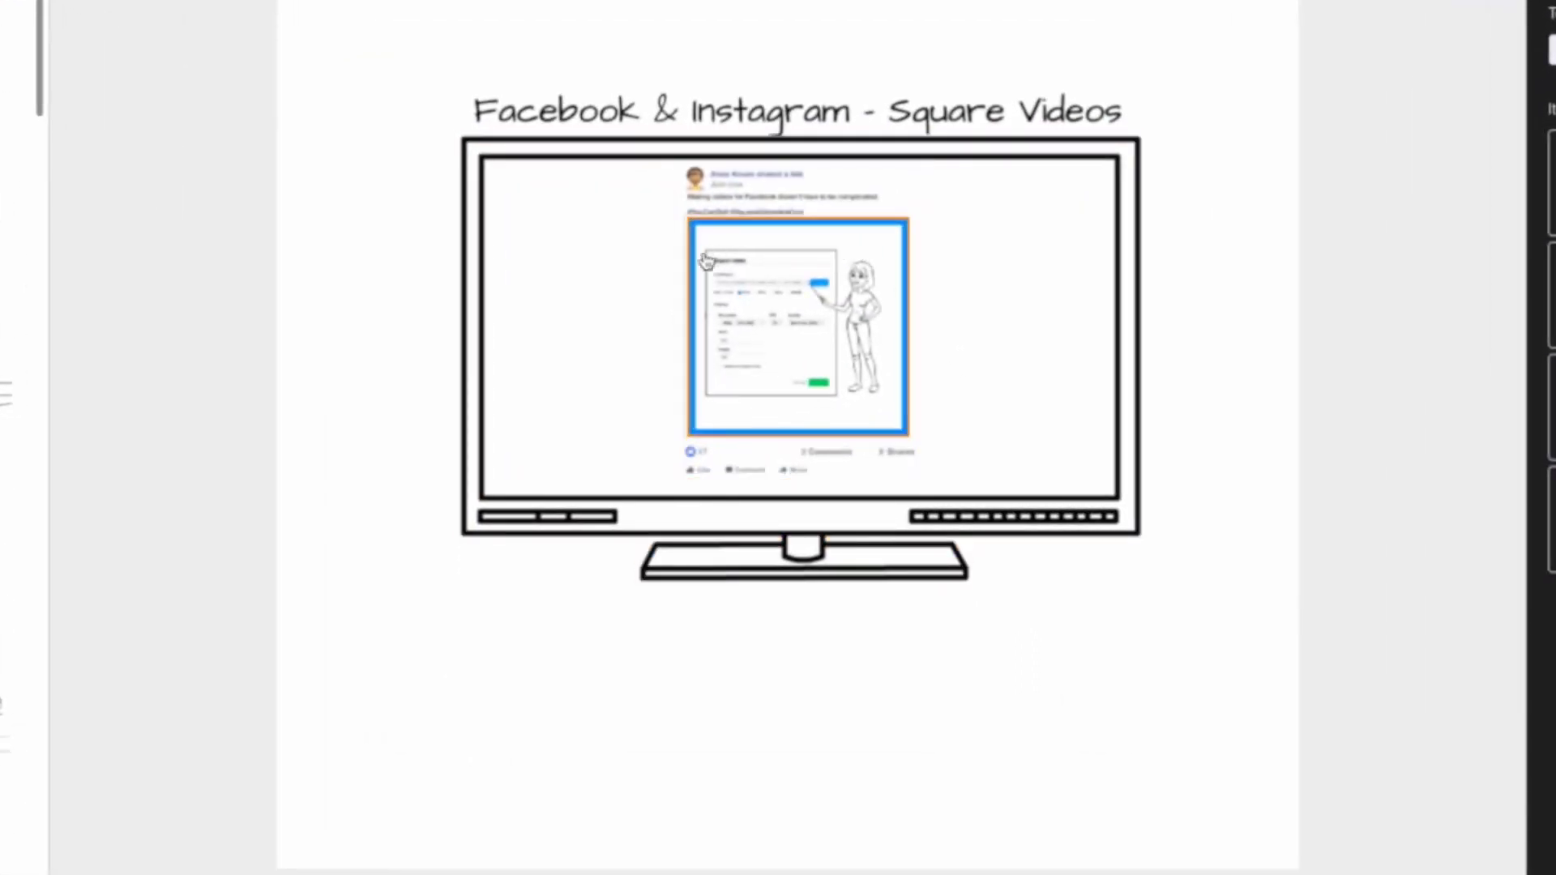
{"action": "left_click", "coordinate": [1085, 425]}
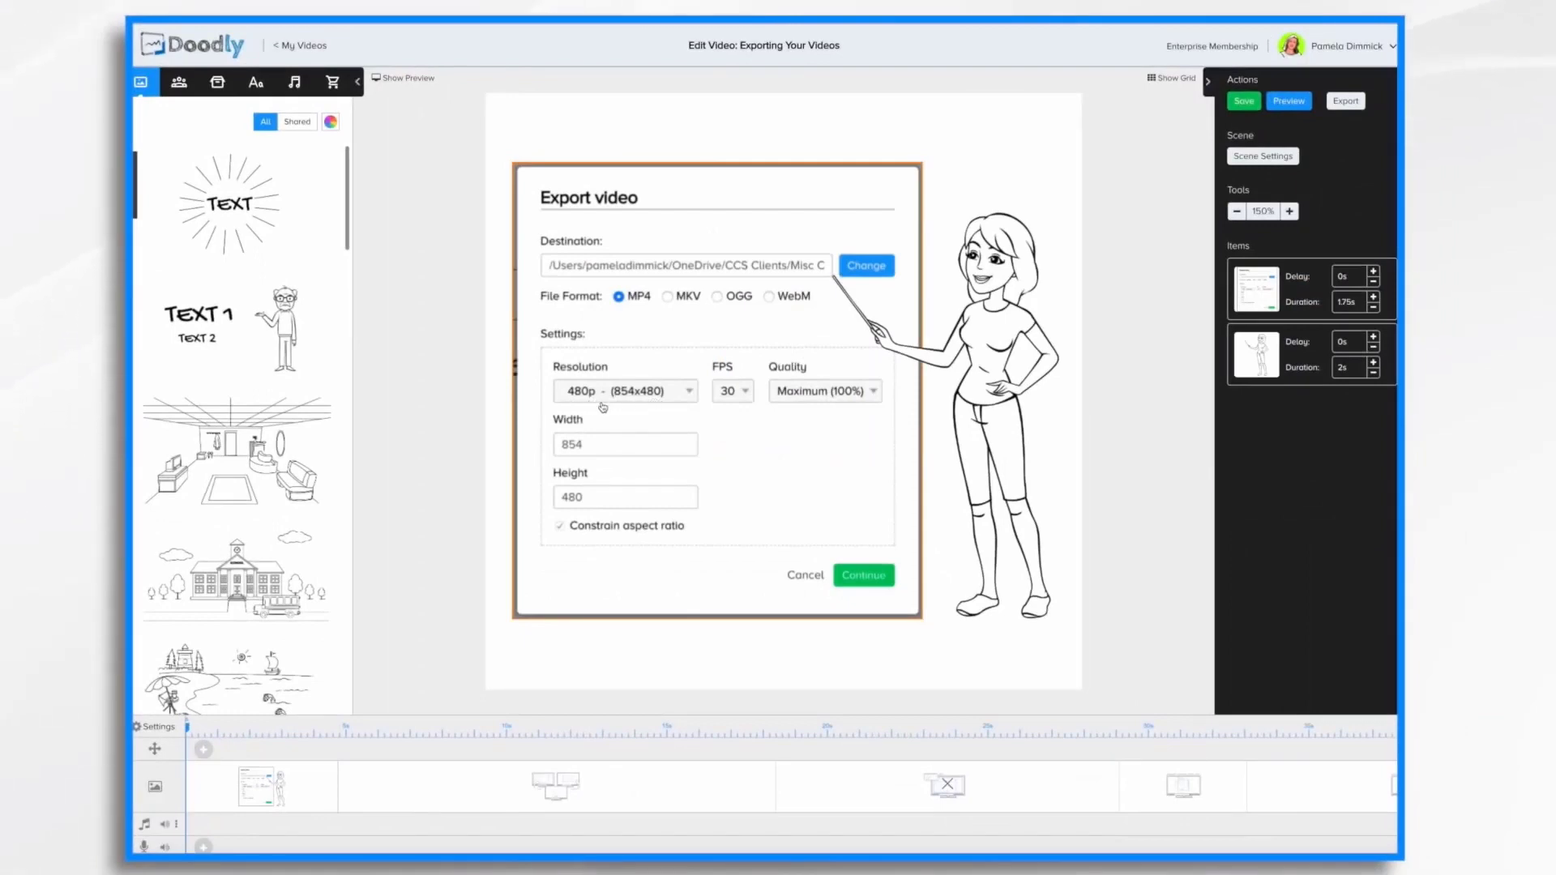
- In Export, try a Custom resolution, trim the Height value, and toggle Constrain aspect ratio on and off
{"action": "left_click", "coordinate": [1346, 102]}
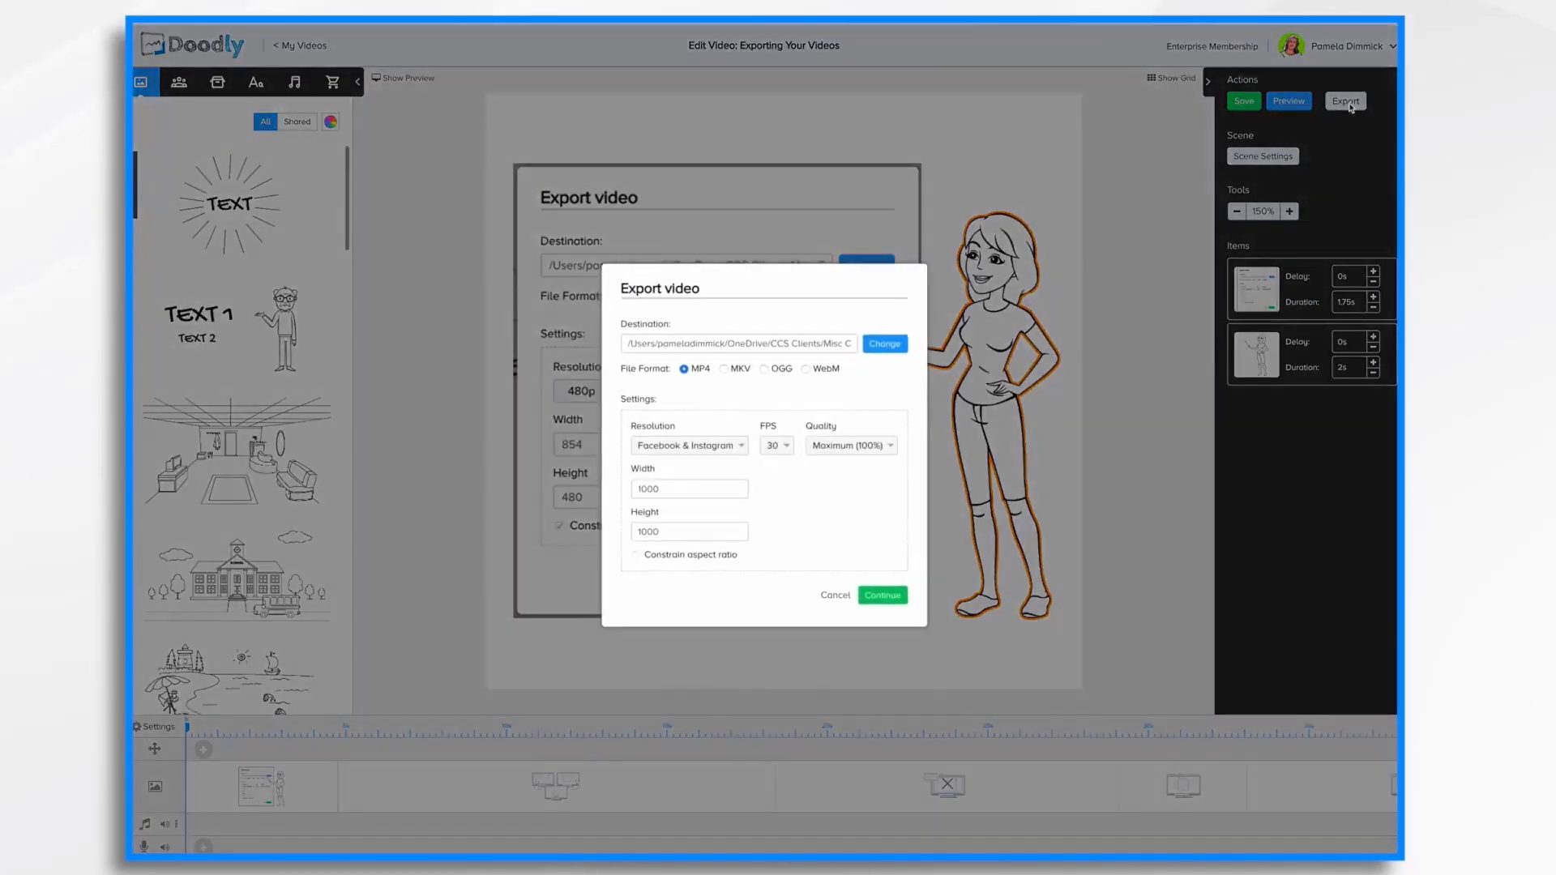
{"action": "left_click", "coordinate": [736, 452]}
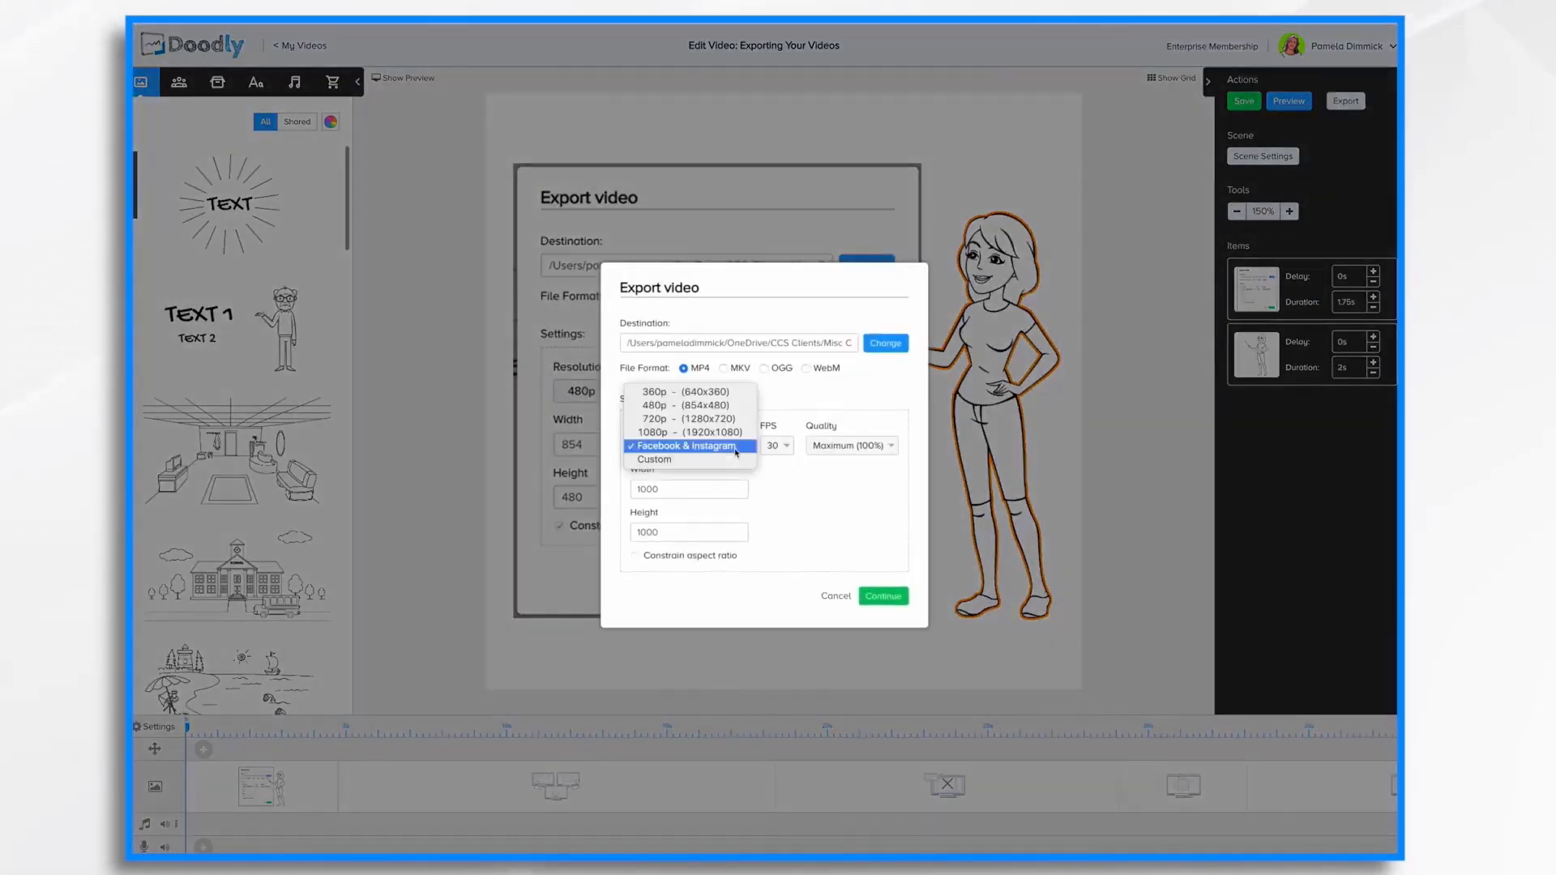
{"action": "left_click", "coordinate": [686, 463]}
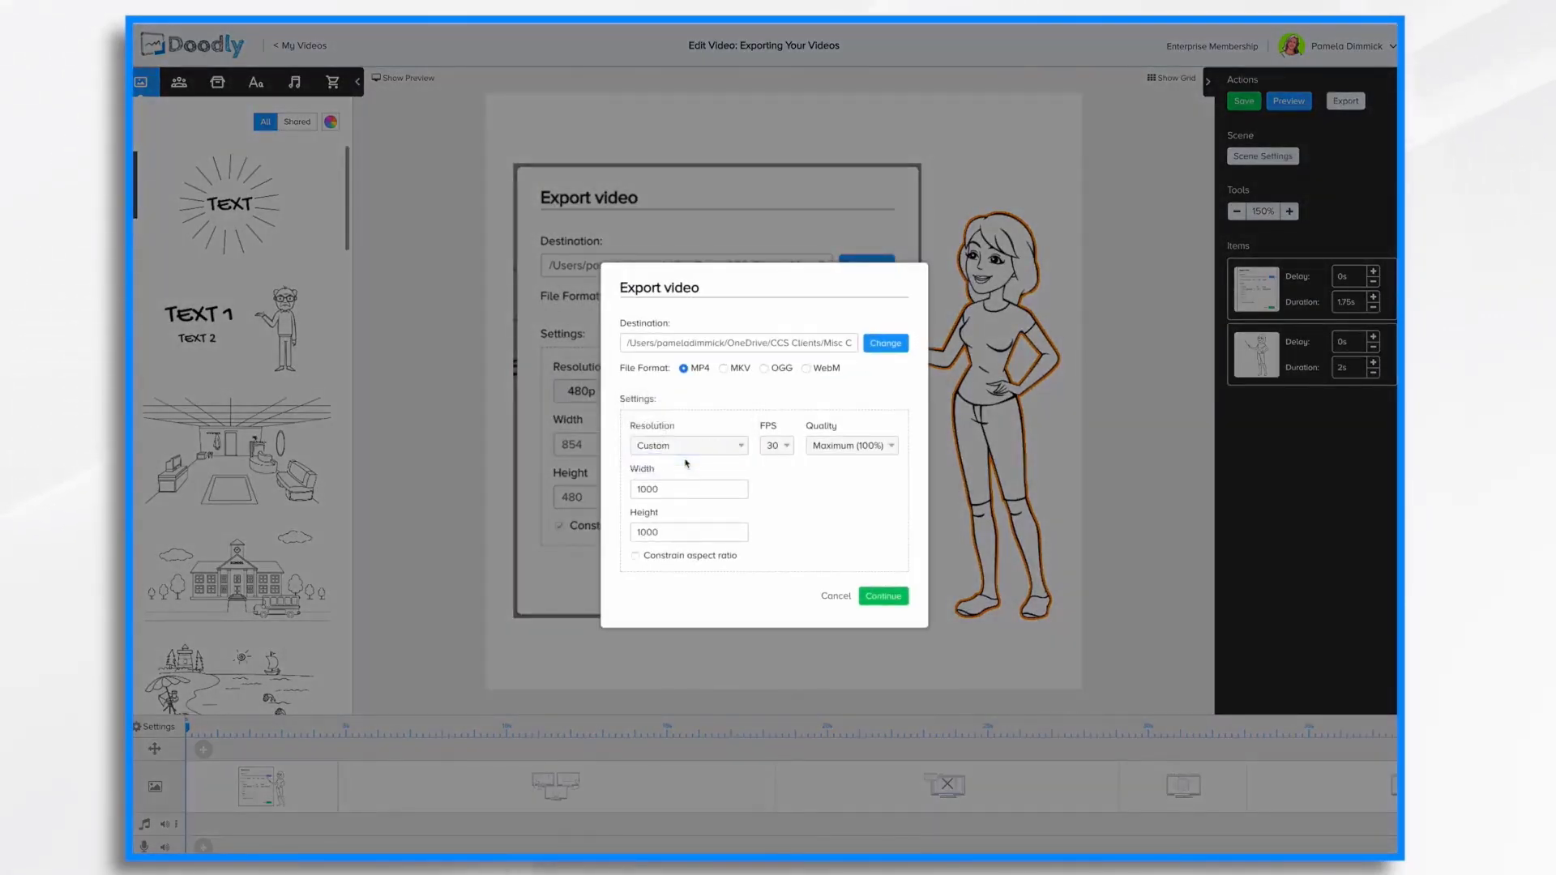
{"action": "left_click", "coordinate": [648, 532]}
{"action": "key", "text": "BackSpace"}
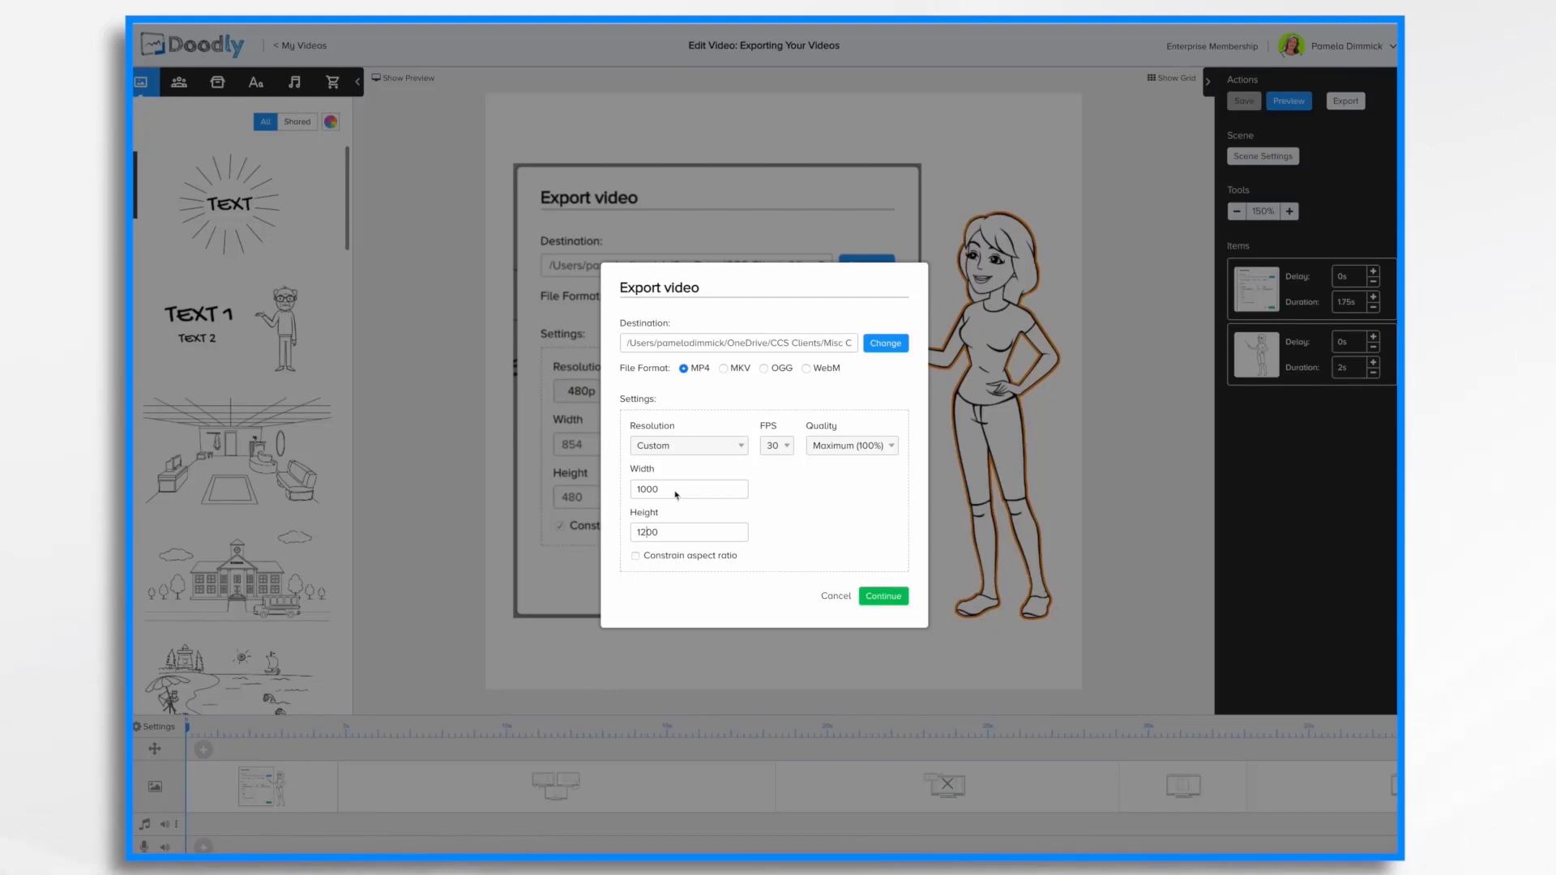
{"action": "left_click", "coordinate": [636, 557]}
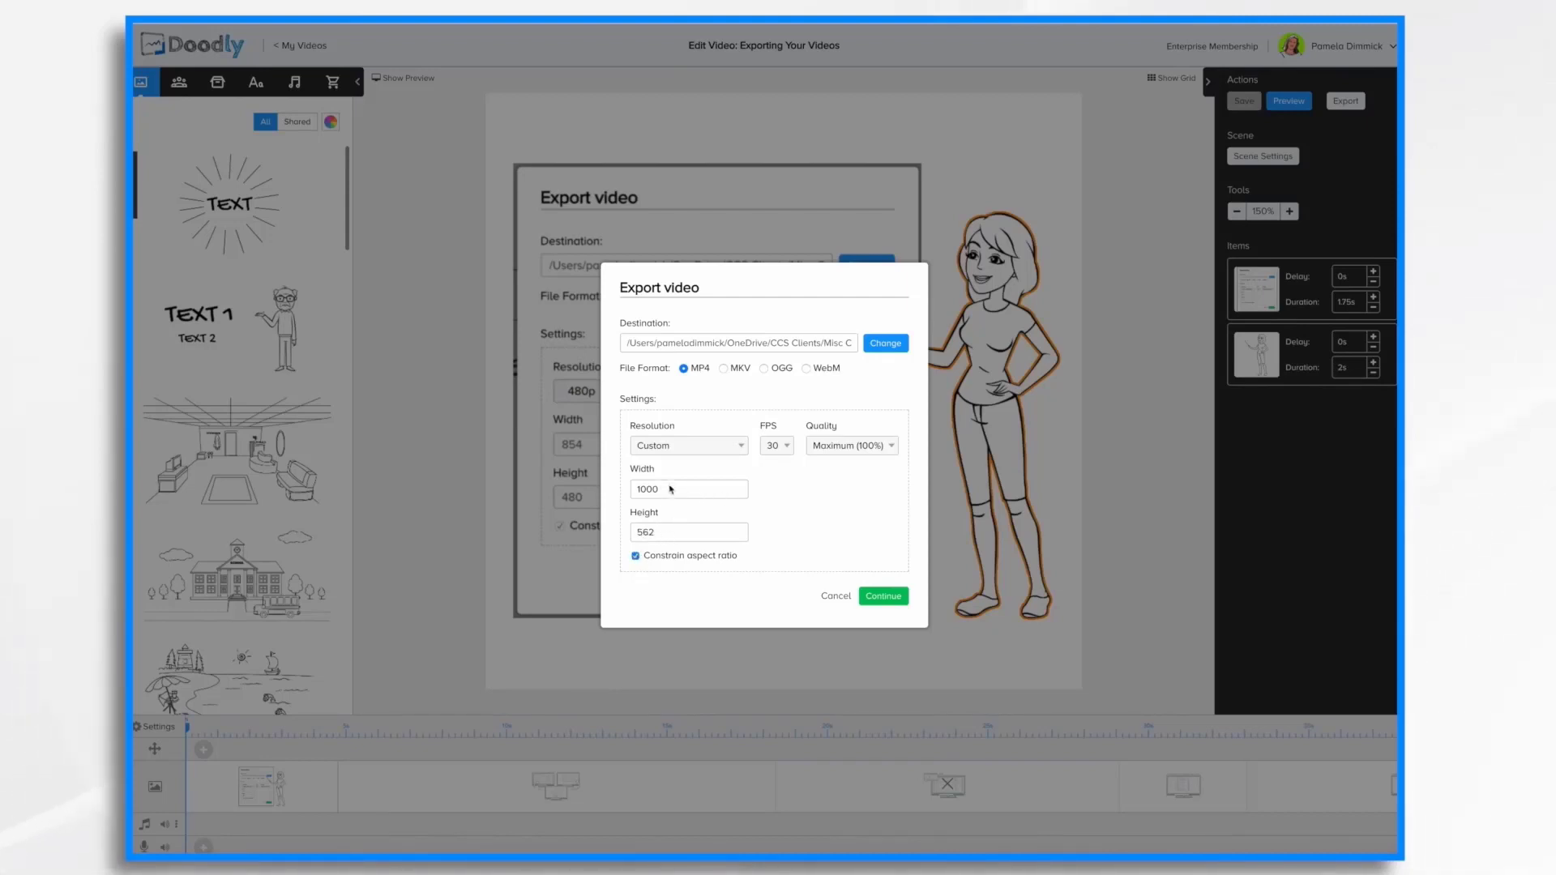
{"action": "left_click", "coordinate": [636, 556]}
- Switch the export frame rate to 60 FPS, then back to 30 FPS
{"action": "left_click", "coordinate": [772, 445]}
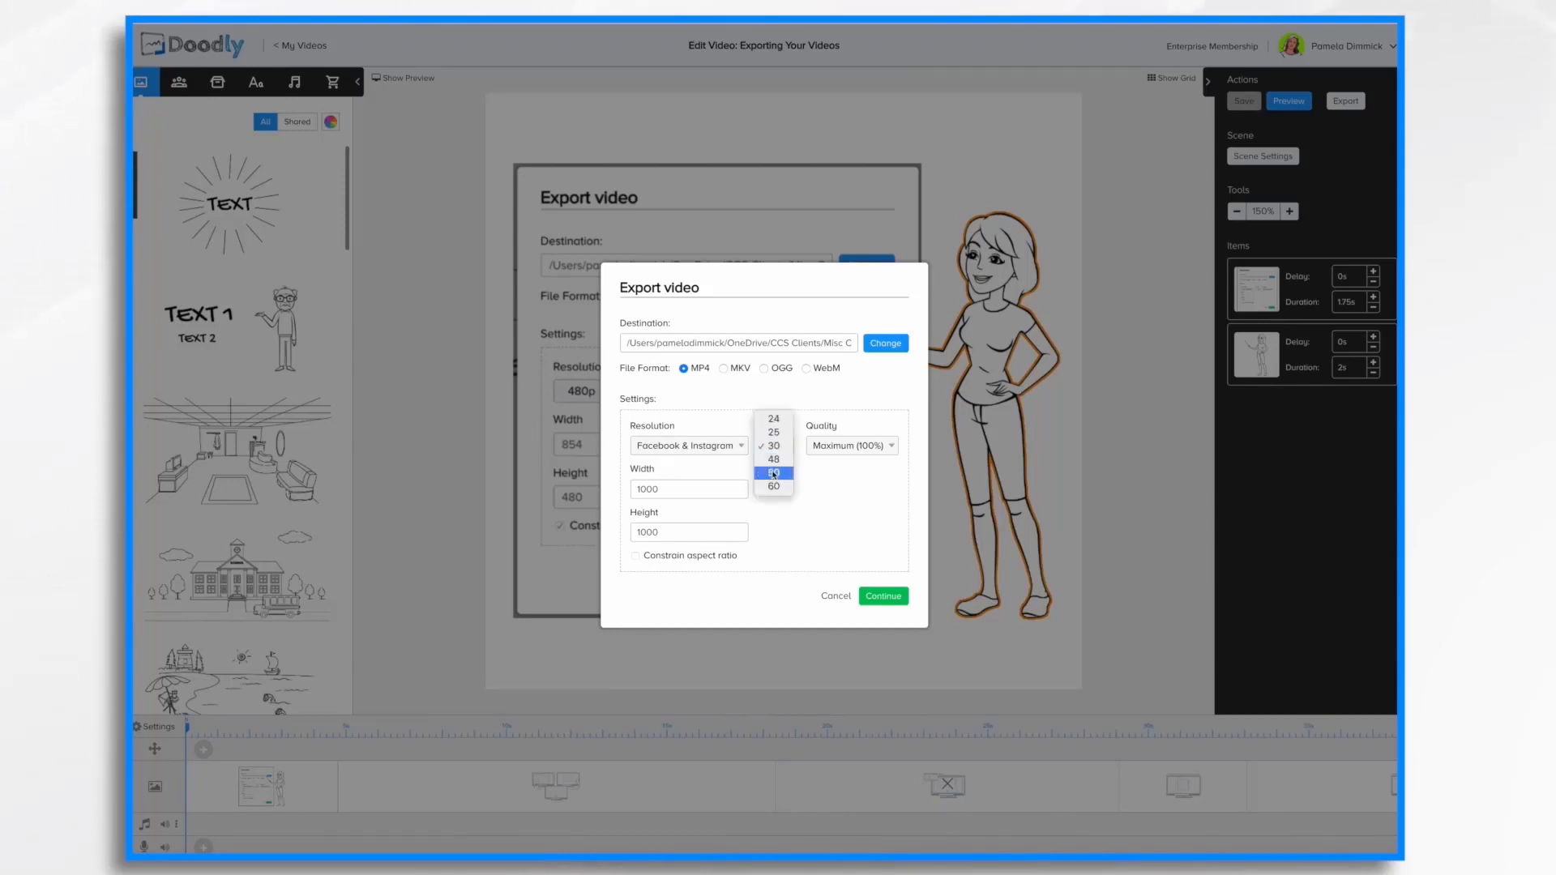
{"action": "left_click", "coordinate": [774, 486]}
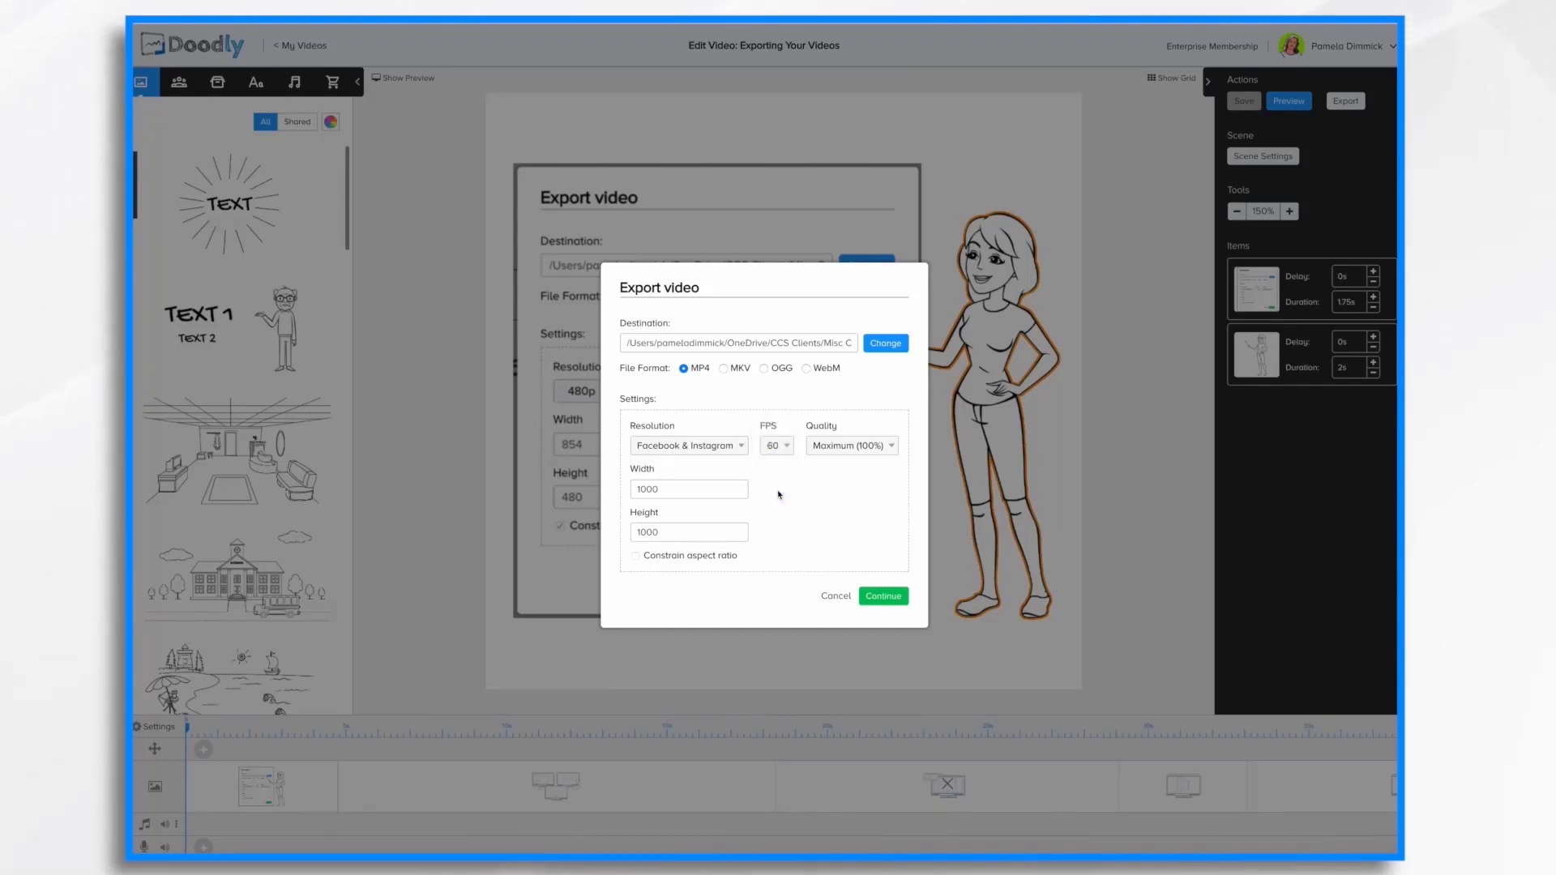
{"action": "left_click", "coordinate": [778, 446]}
{"action": "left_click", "coordinate": [780, 411]}
{"action": "left_click", "coordinate": [780, 448]}
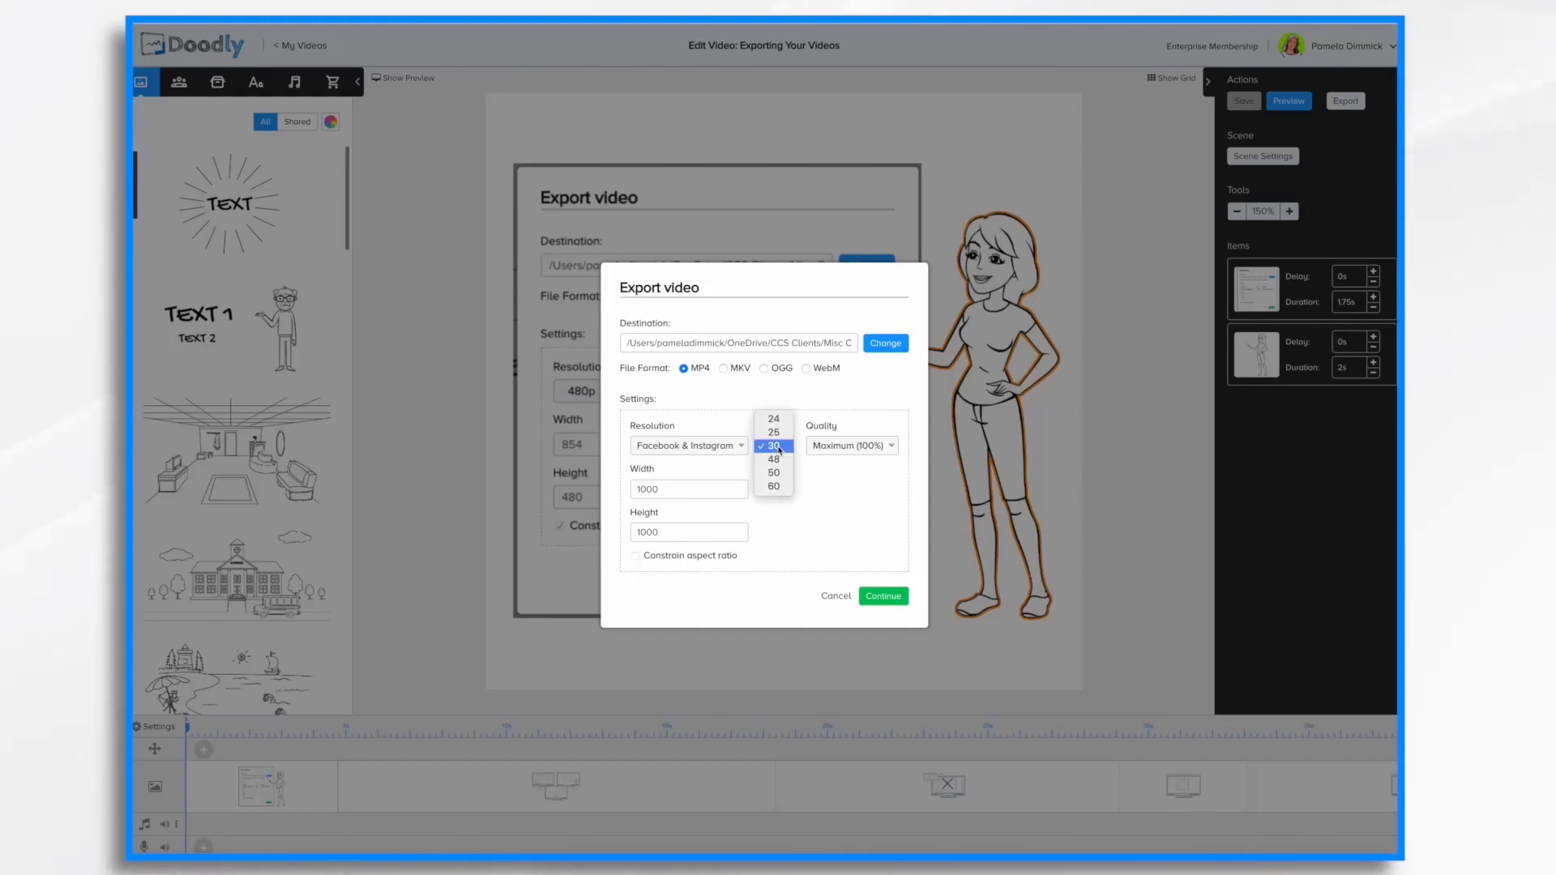
{"action": "left_click", "coordinate": [800, 455]}
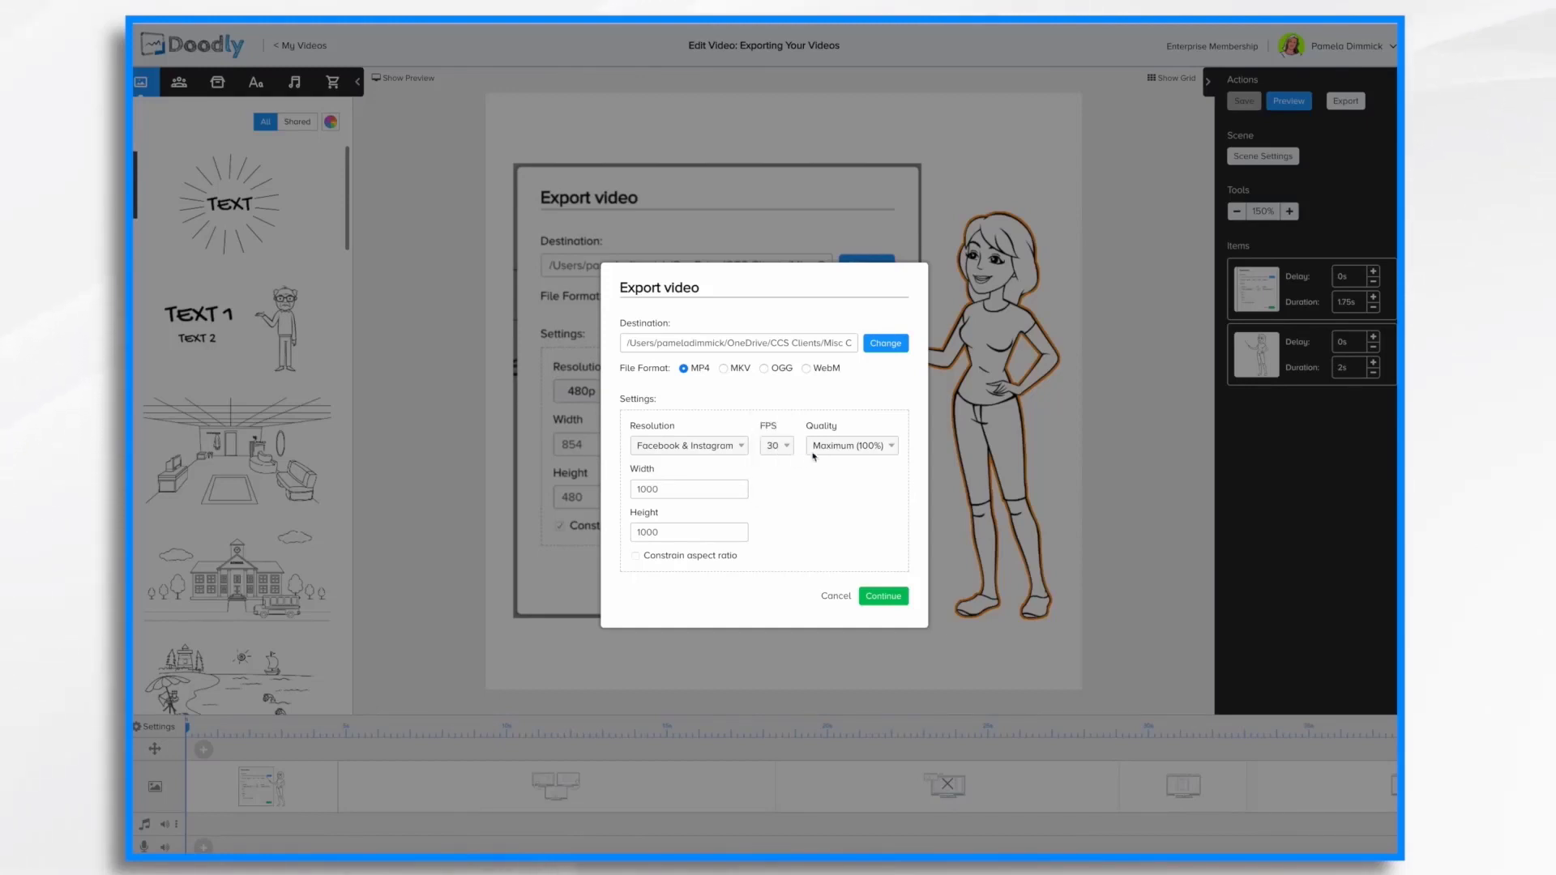
- Review the Quality options and keep Maximum (100%) export quality
{"action": "left_click", "coordinate": [891, 448]}
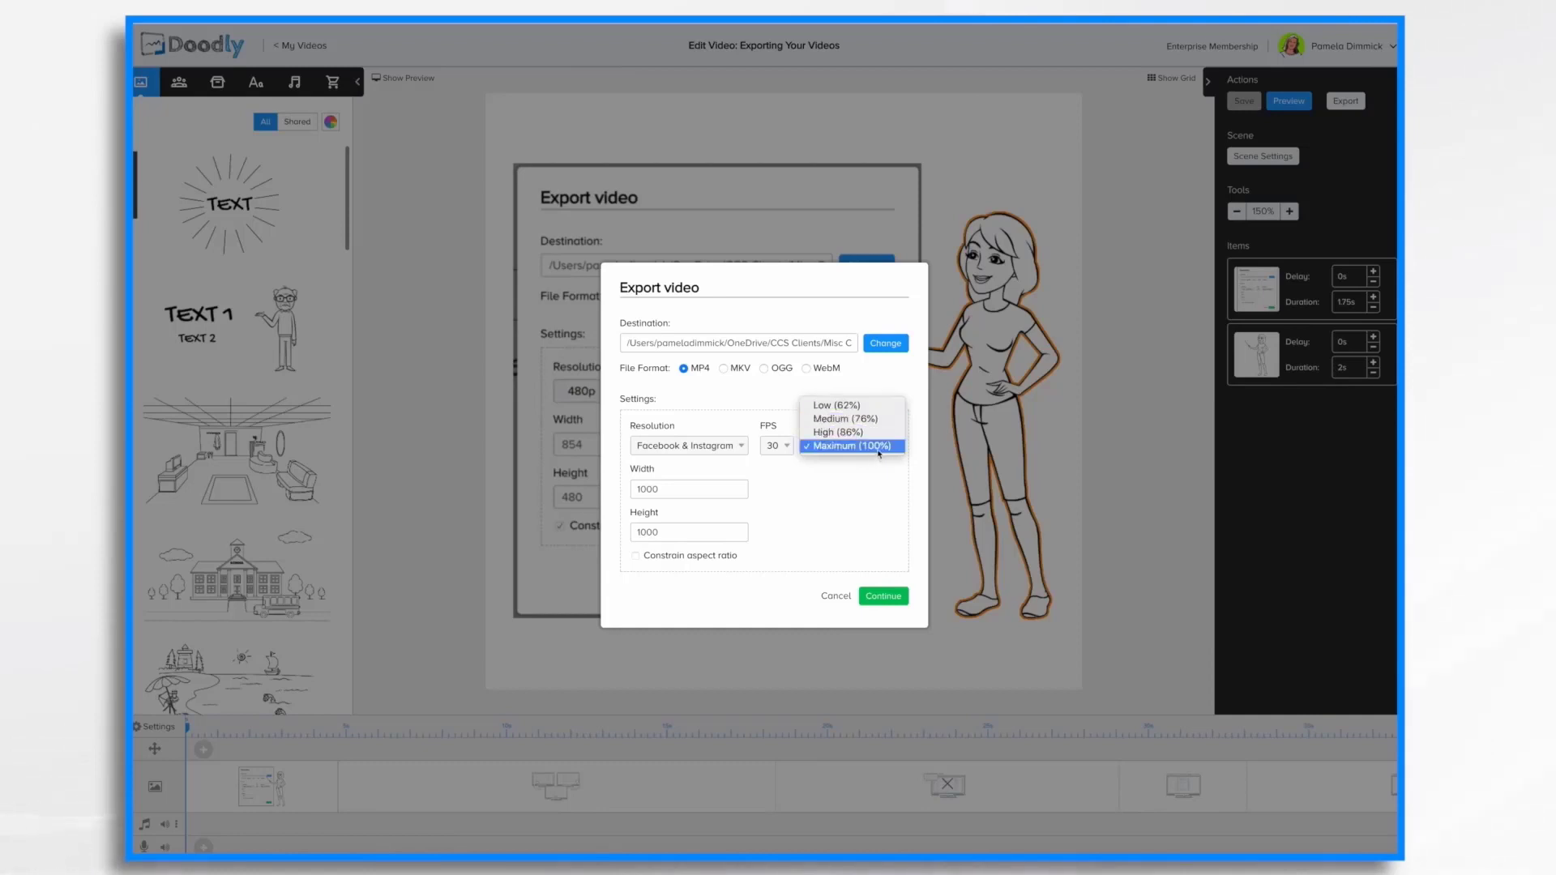
{"action": "left_click", "coordinate": [865, 613]}
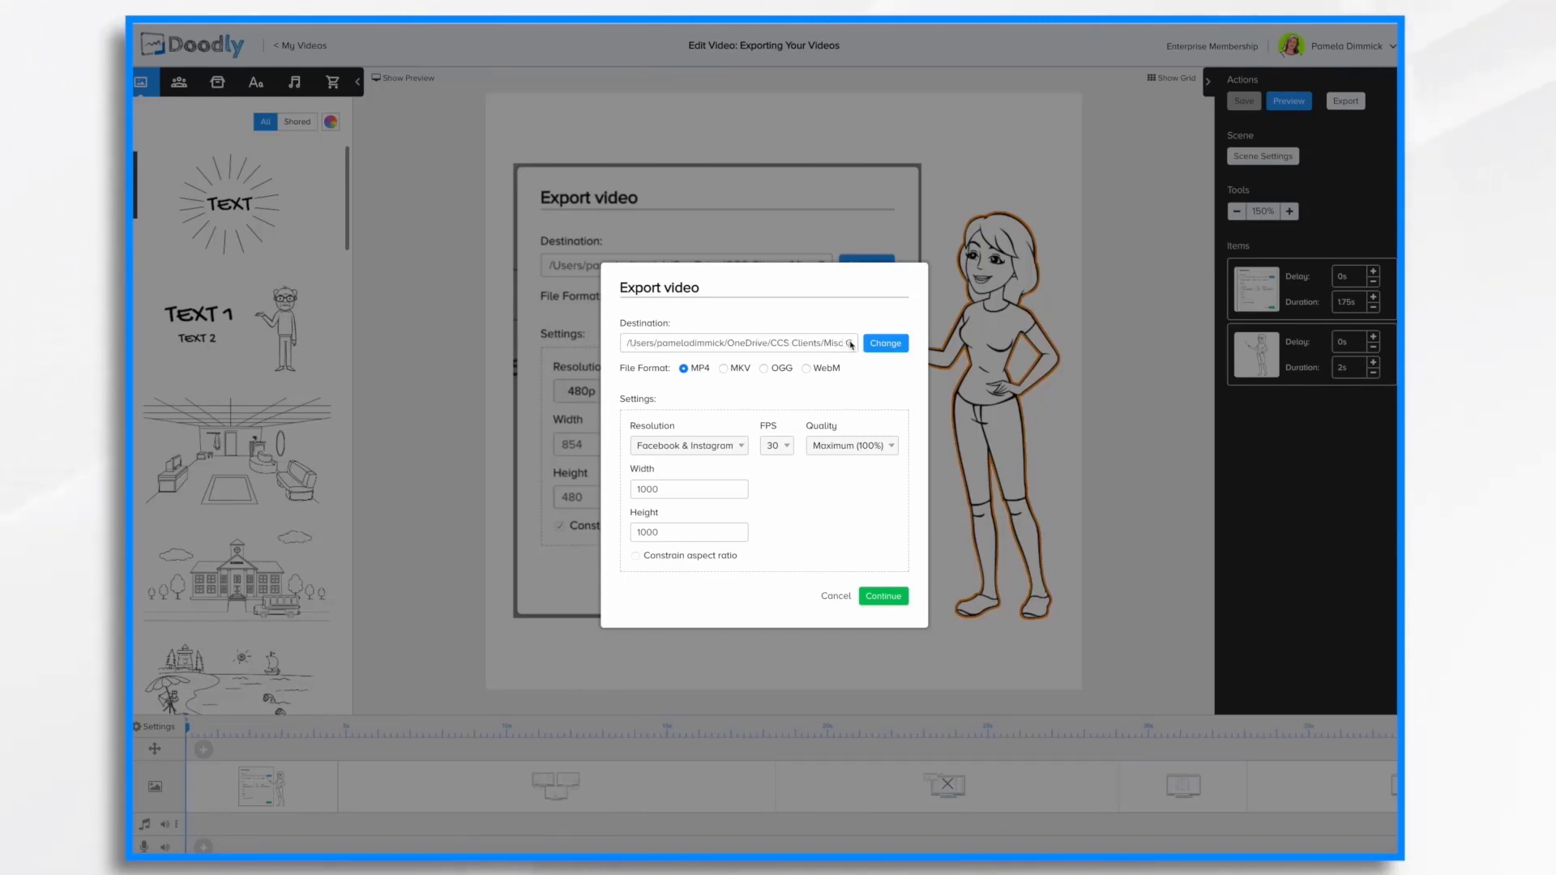
- Set the export destination to the Desktop as Exporting Your Videos.mp4
{"action": "left_click", "coordinate": [883, 343]}
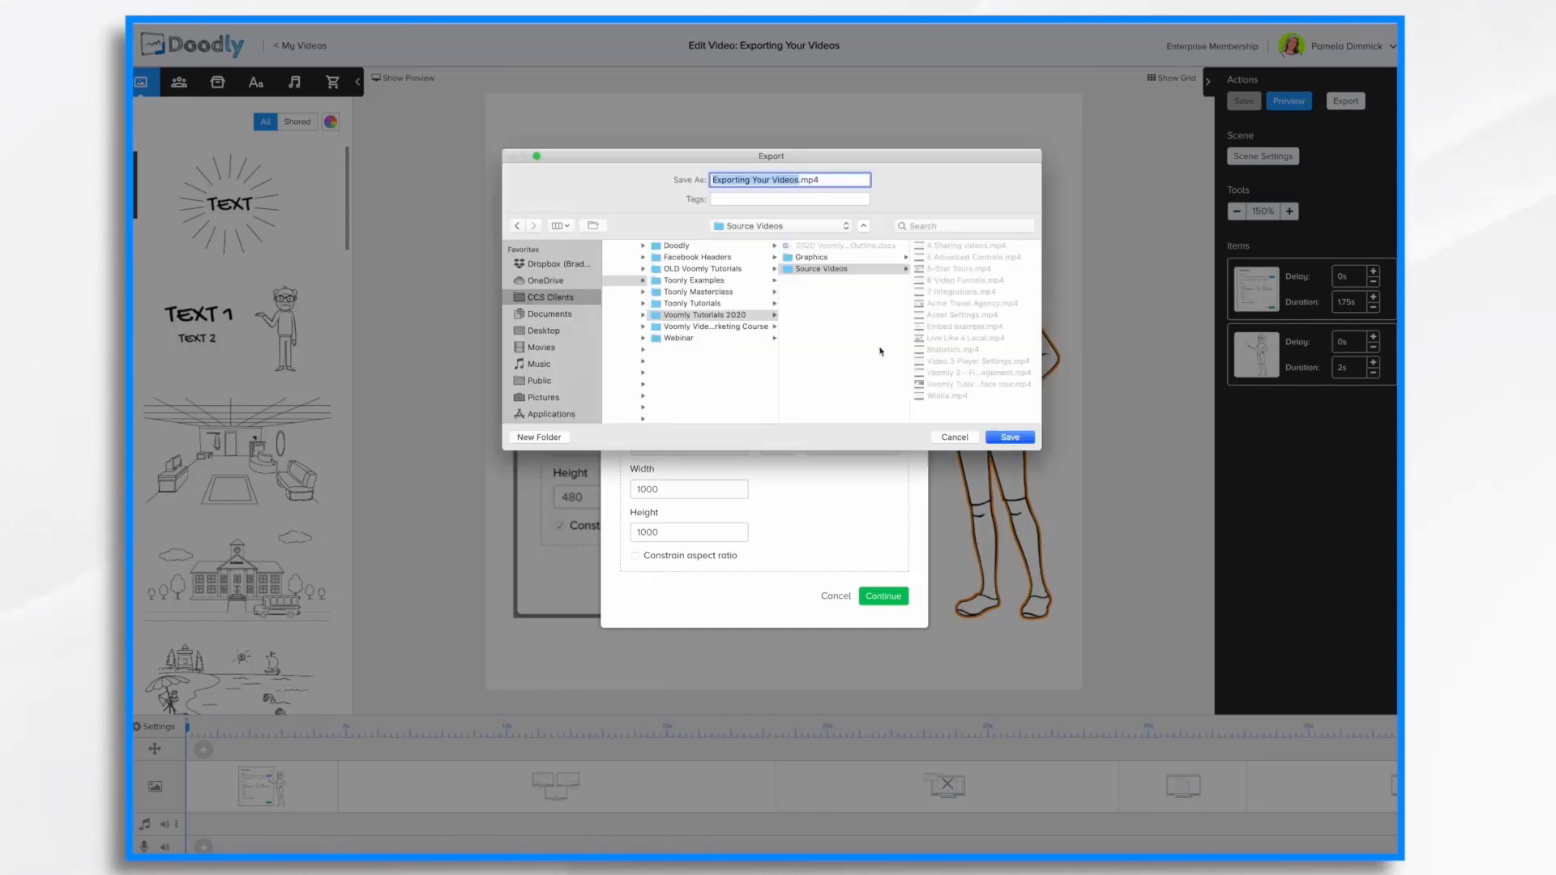
{"action": "left_click", "coordinate": [551, 332]}
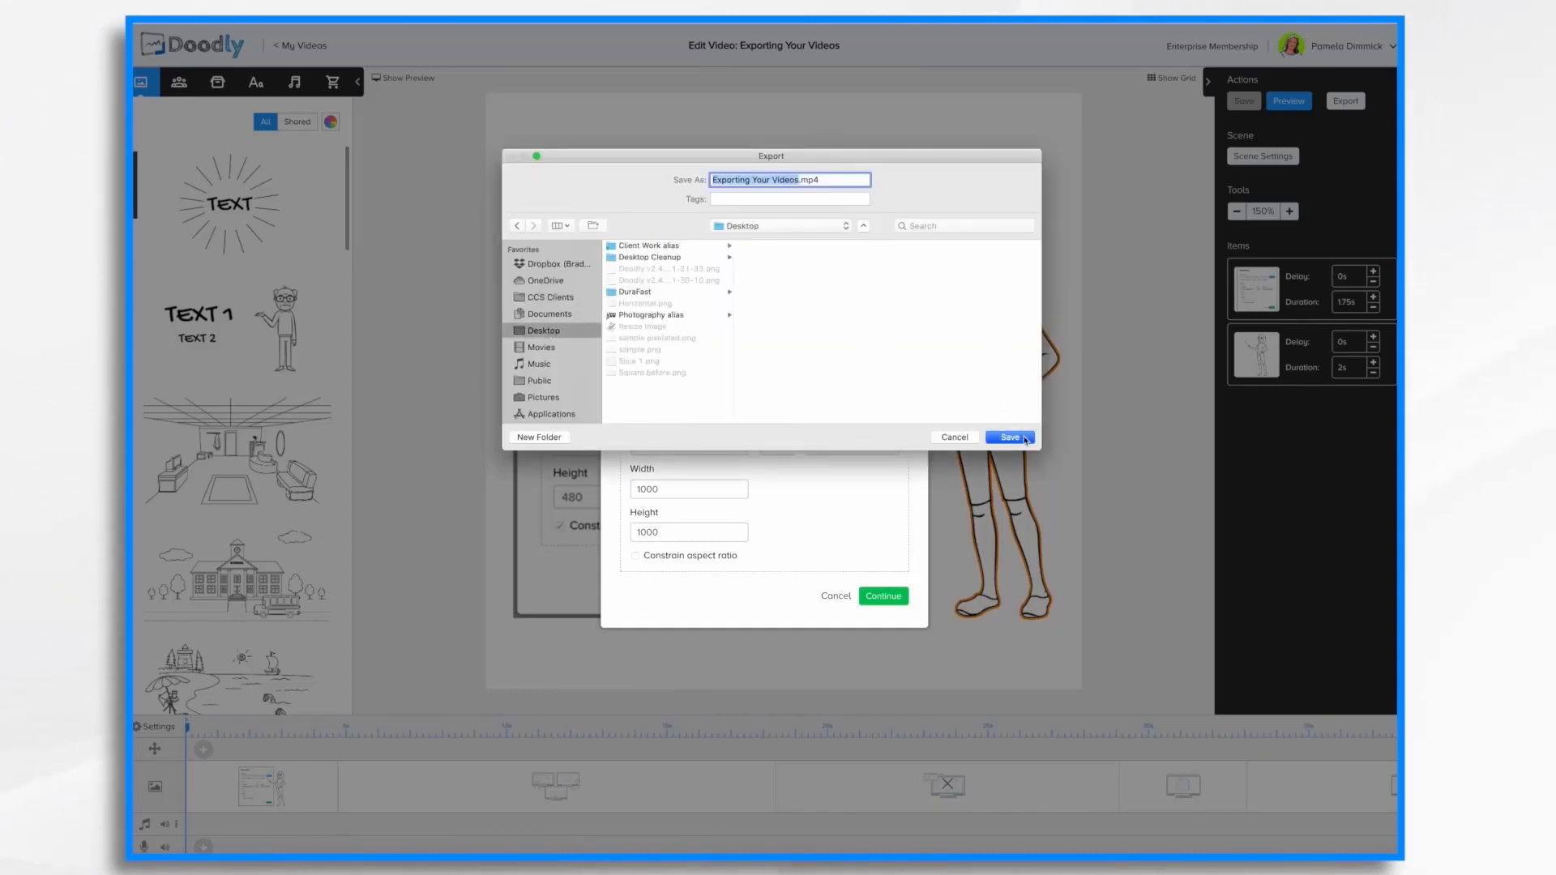
{"action": "left_click", "coordinate": [1009, 437]}
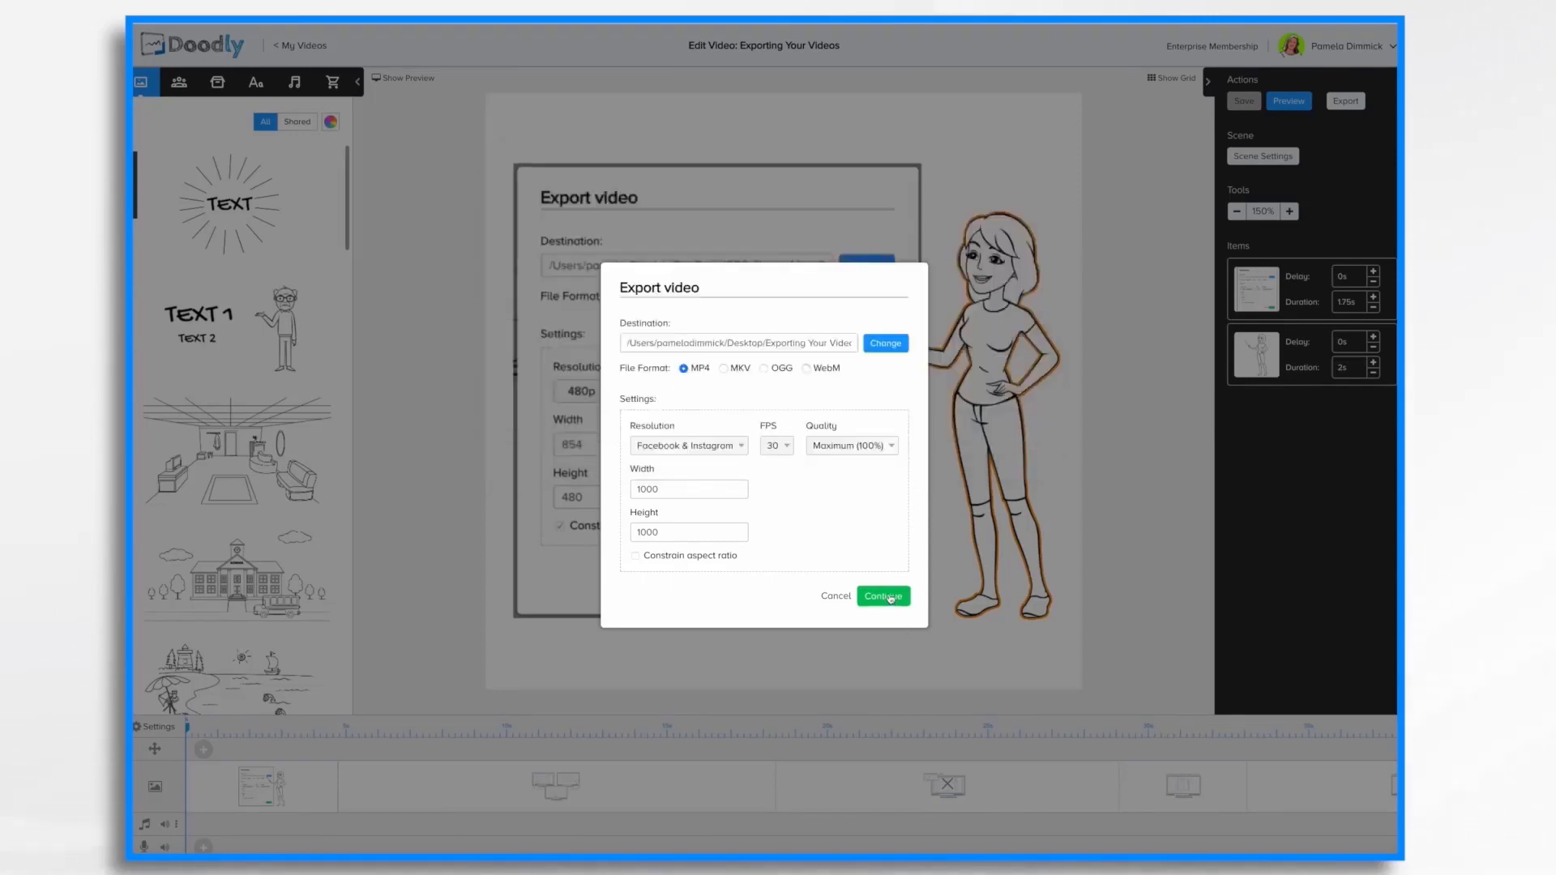
- Render the video and reveal Exporting Your Videos.mp4 on the Desktop in Finder
{"action": "left_click", "coordinate": [890, 597]}
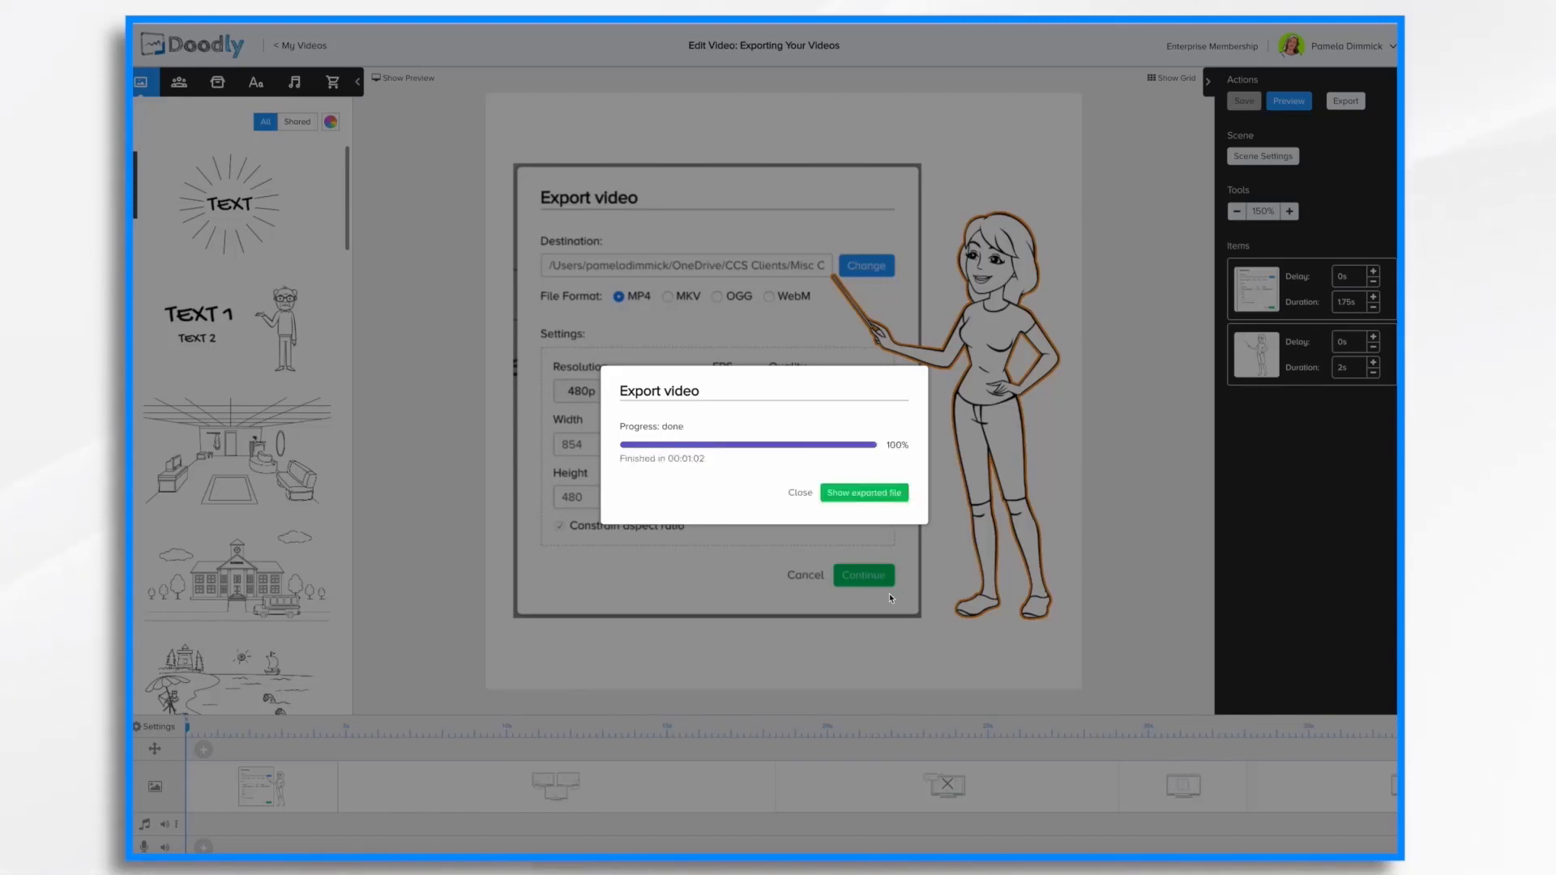
{"action": "left_click", "coordinate": [879, 500]}
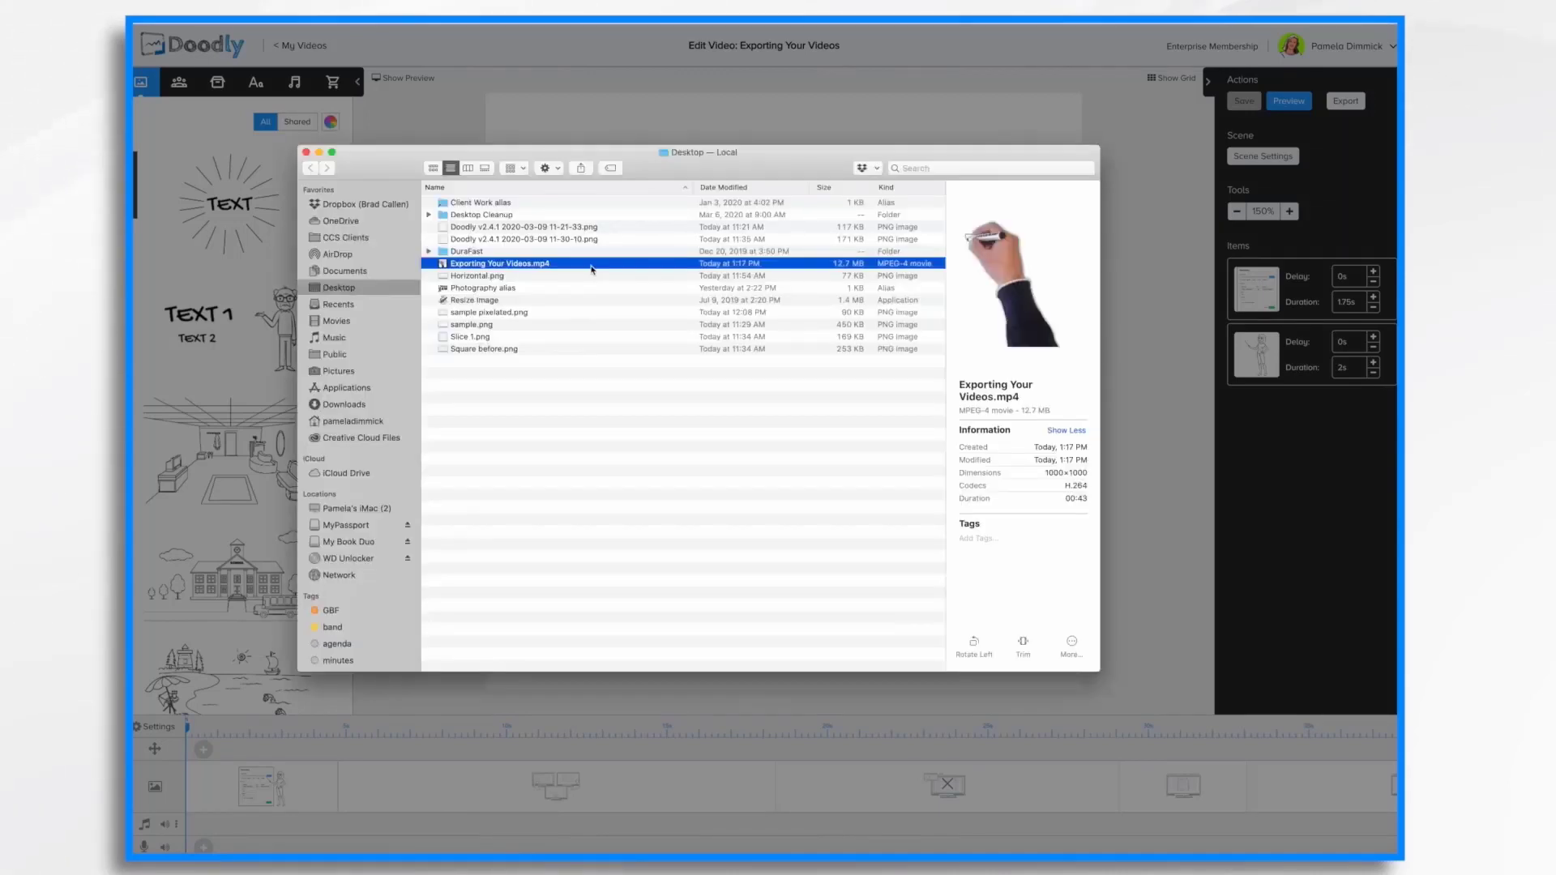
- Play the square 1000×1000 Exporting Your Videos.mp4 in QuickTime, moving its window right
{"action": "double_click", "coordinate": [517, 265]}
{"action": "scroll", "coordinate": [497, 251], "scroll_direction": "up", "scroll_amount": 3}
{"action": "left_click_drag", "start_coordinate": [214, 108], "coordinate": [388, 132]}
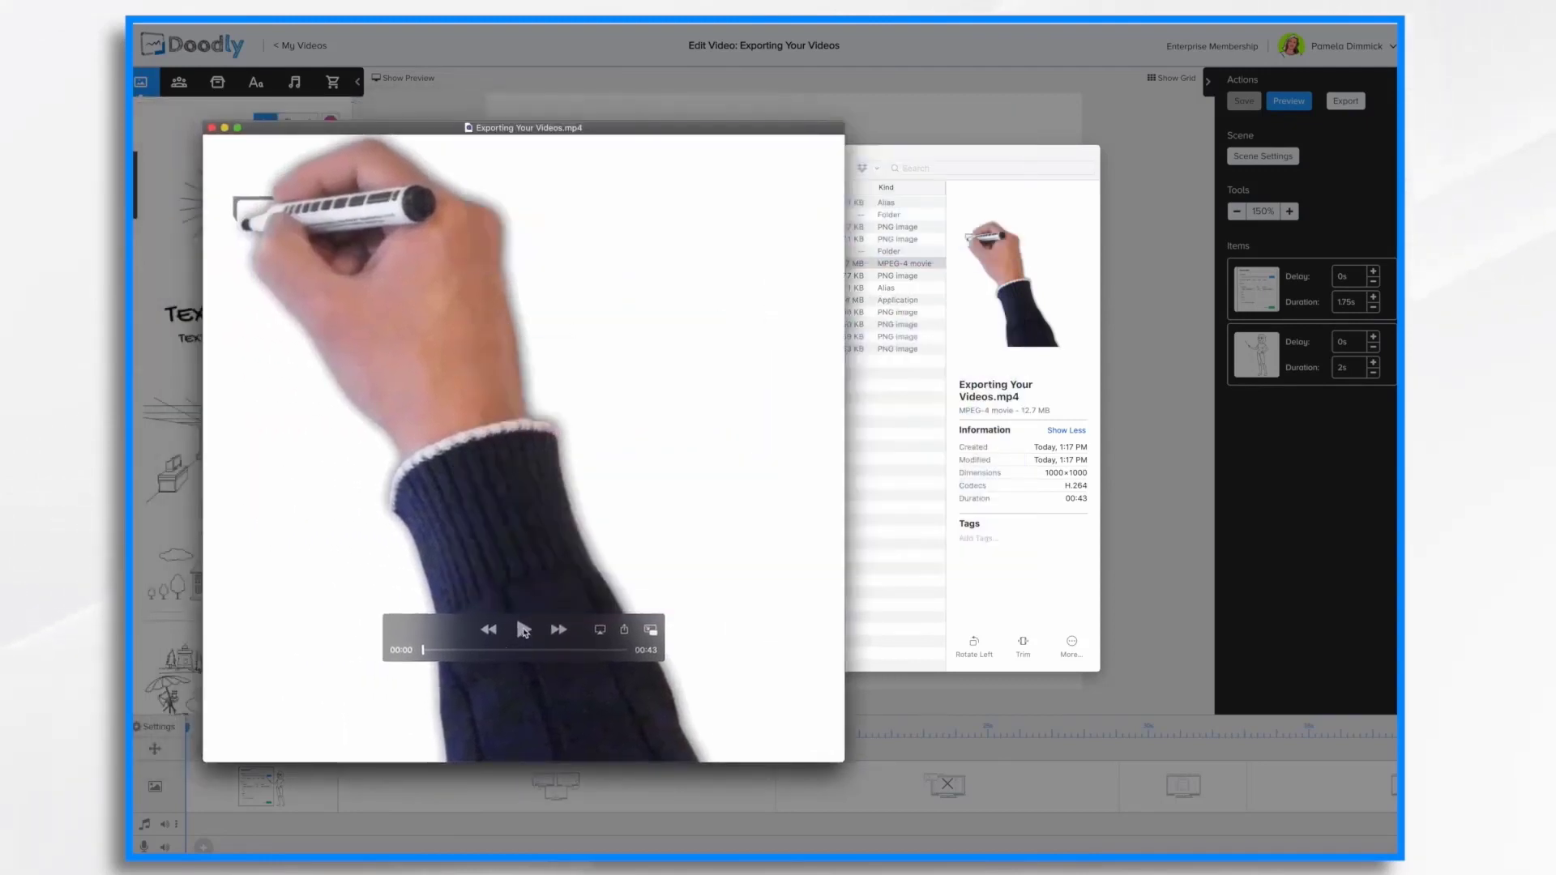
{"action": "left_click", "coordinate": [522, 629]}
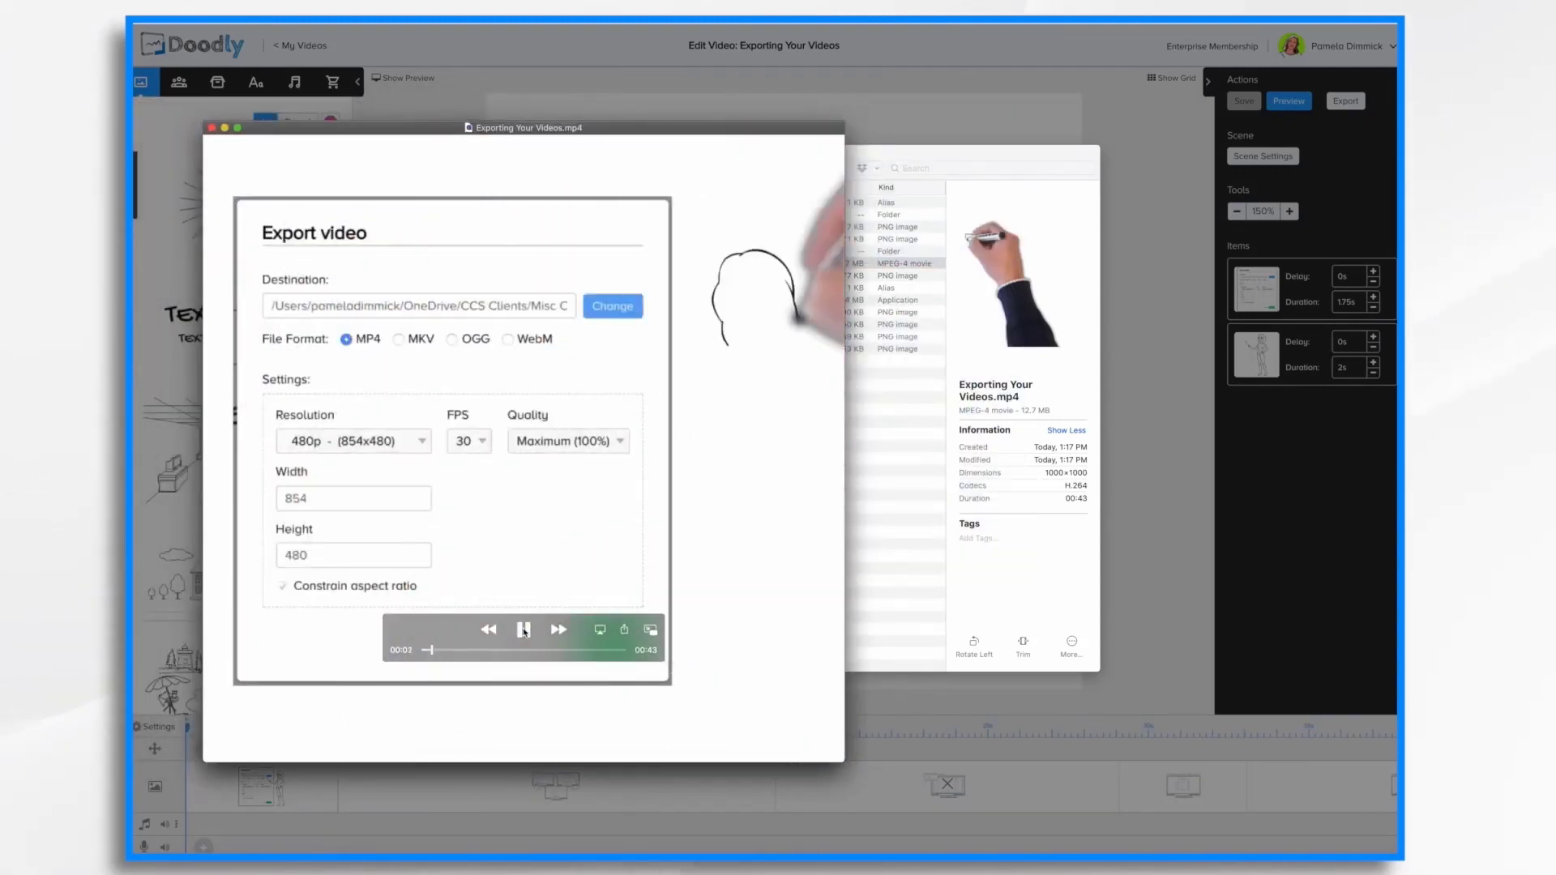